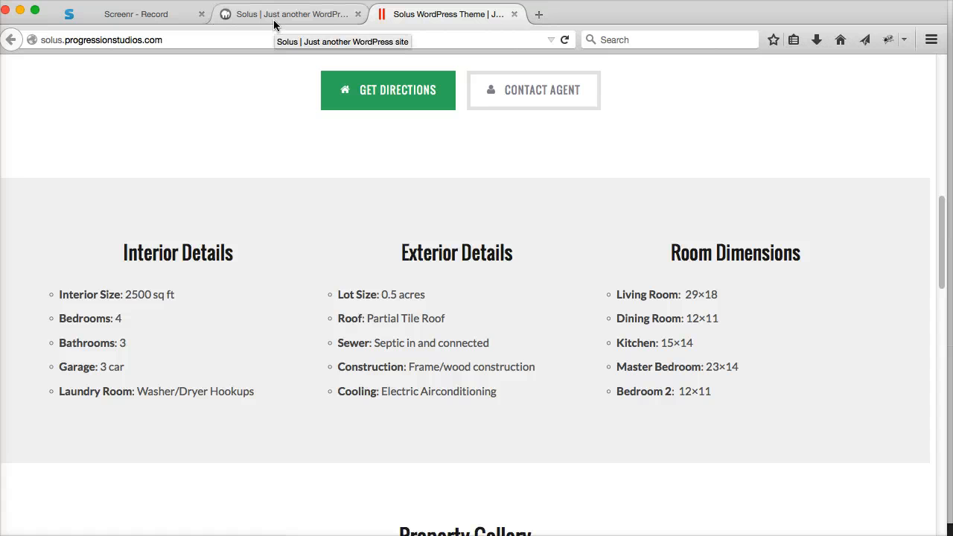
# Look over the interior, exterior and room dimension columns on the Solus demo site, and close the demo page.
pyautogui.scroll(-5, 360, 190)
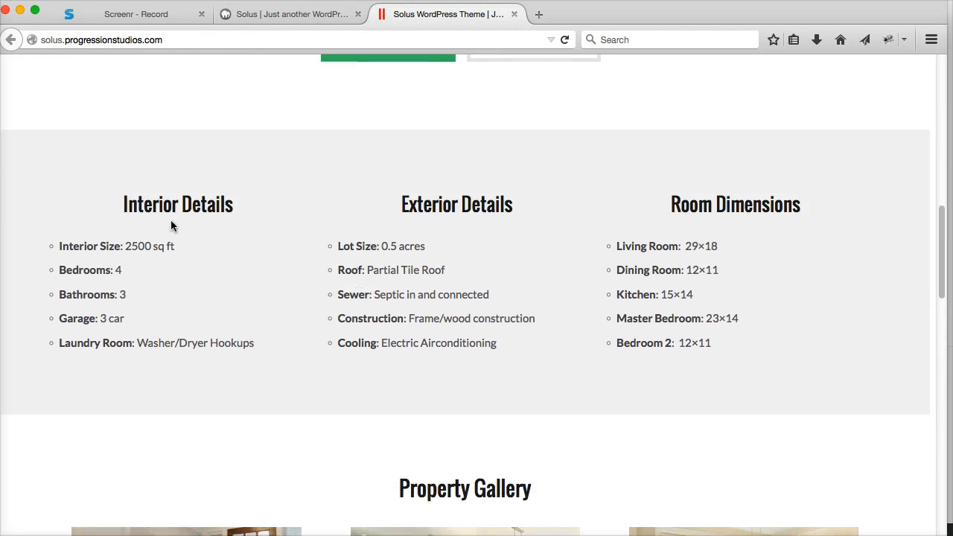
pyautogui.scroll(6, 472, 283)
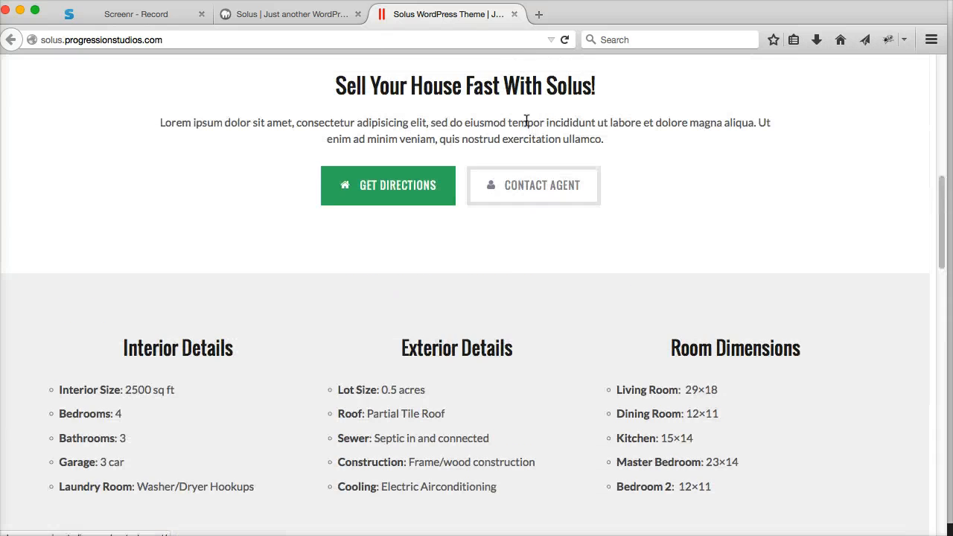
pyautogui.click(514, 14)
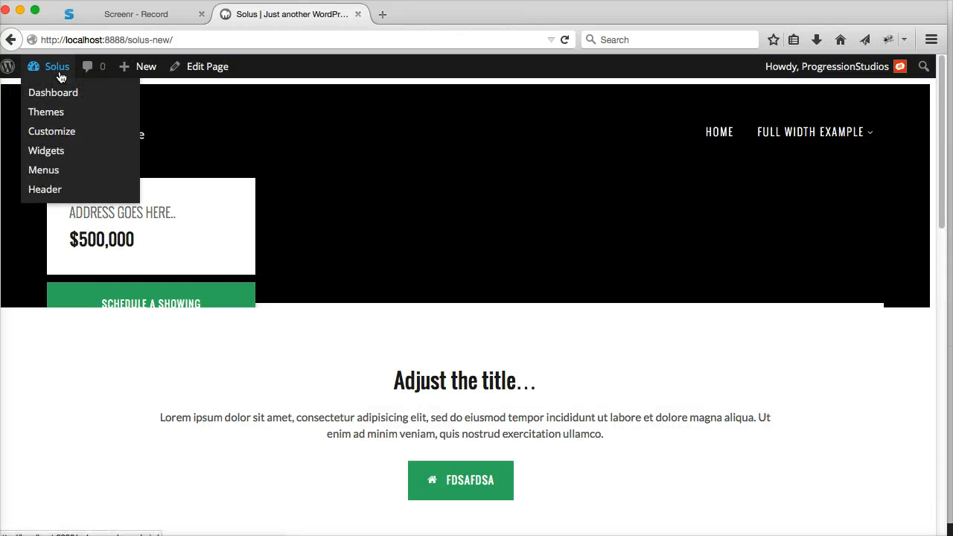
# Start a new page from the site's WordPress dashboard and title it "Listing Details".
pyautogui.click(61, 77)
pyautogui.moveTo(89, 345)
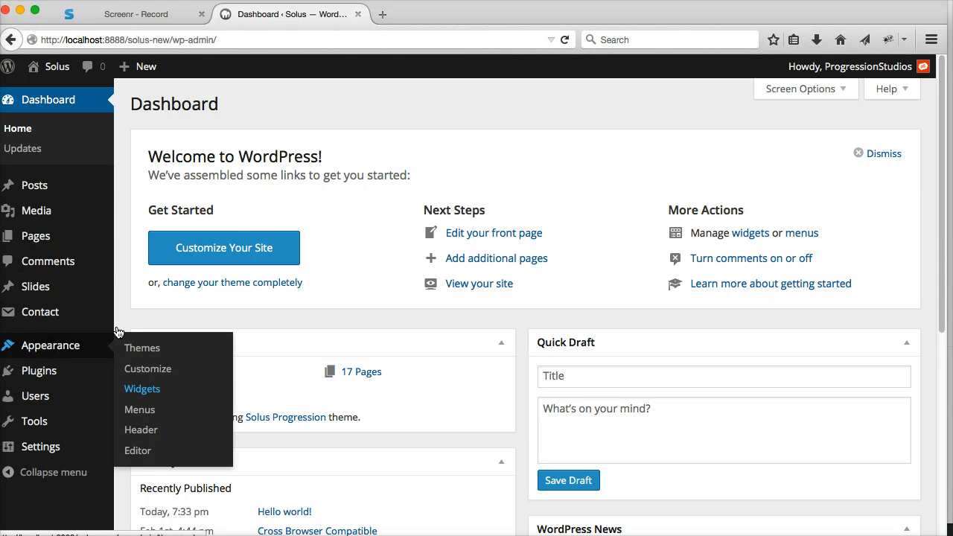
pyautogui.moveTo(70, 237)
pyautogui.click(161, 261)
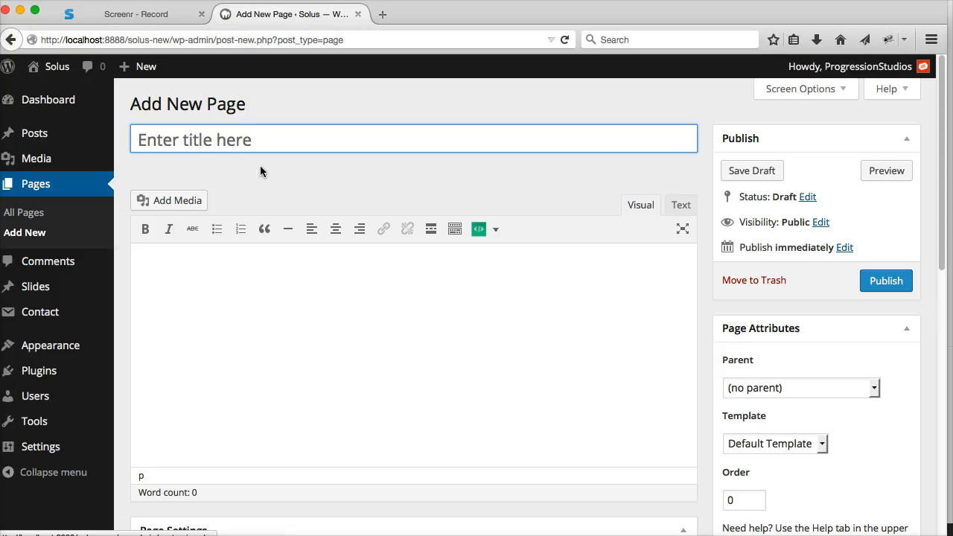
pyautogui.click(246, 139)
pyautogui.write('Listing Details')
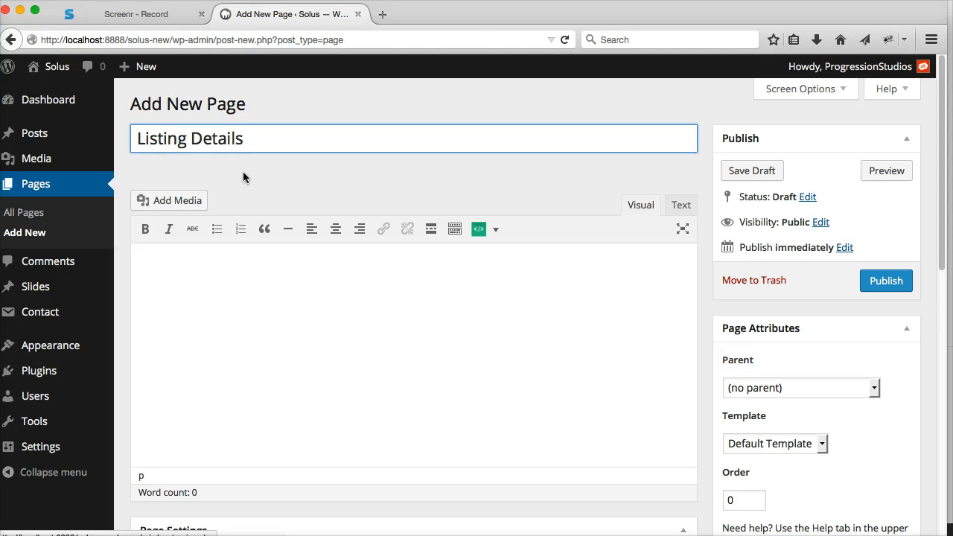
pyautogui.click(311, 329)
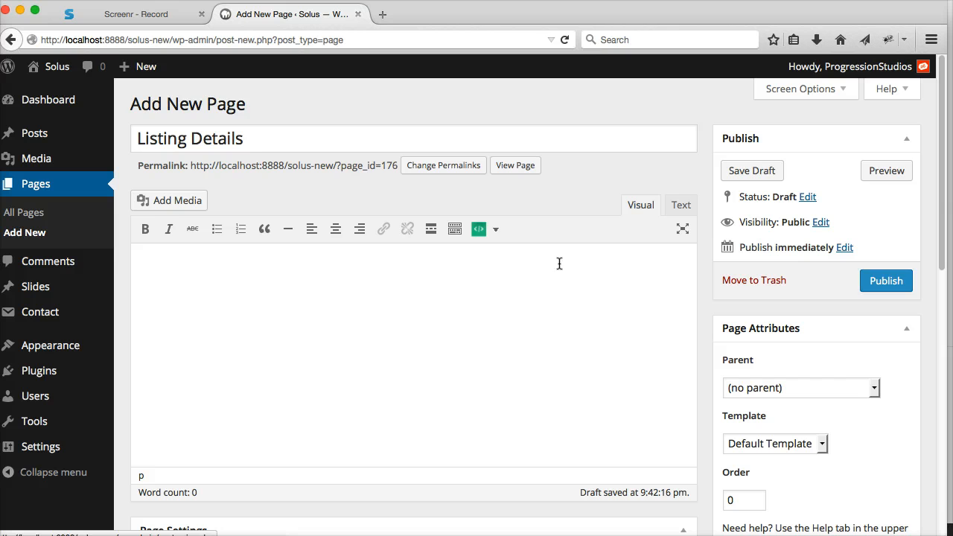
# Show the editor's second row of formatting tools, including the paragraph style choices.
pyautogui.click(454, 230)
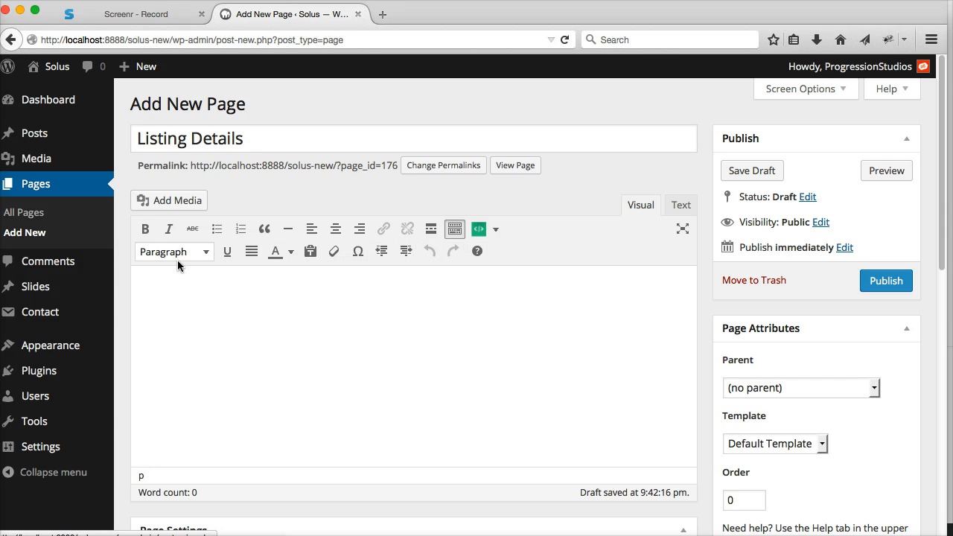
pyautogui.click(149, 252)
pyautogui.click(407, 363)
pyautogui.click(454, 228)
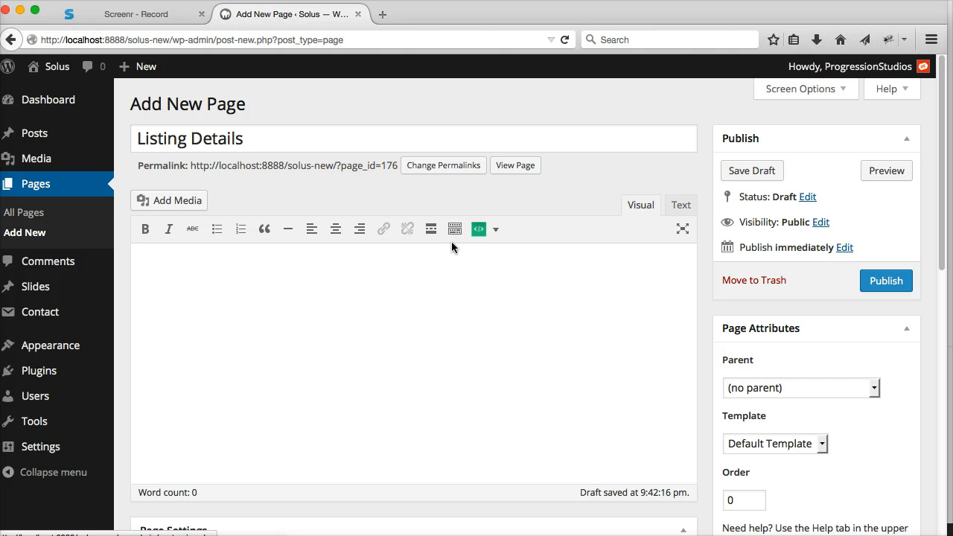
pyautogui.click(454, 229)
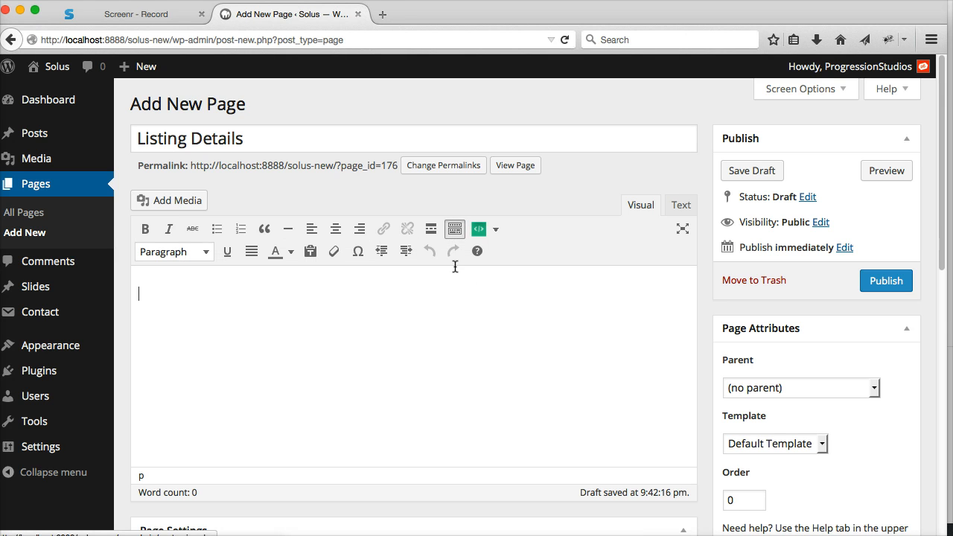
pyautogui.scroll(-3, 348, 367)
pyautogui.scroll(3, 348, 367)
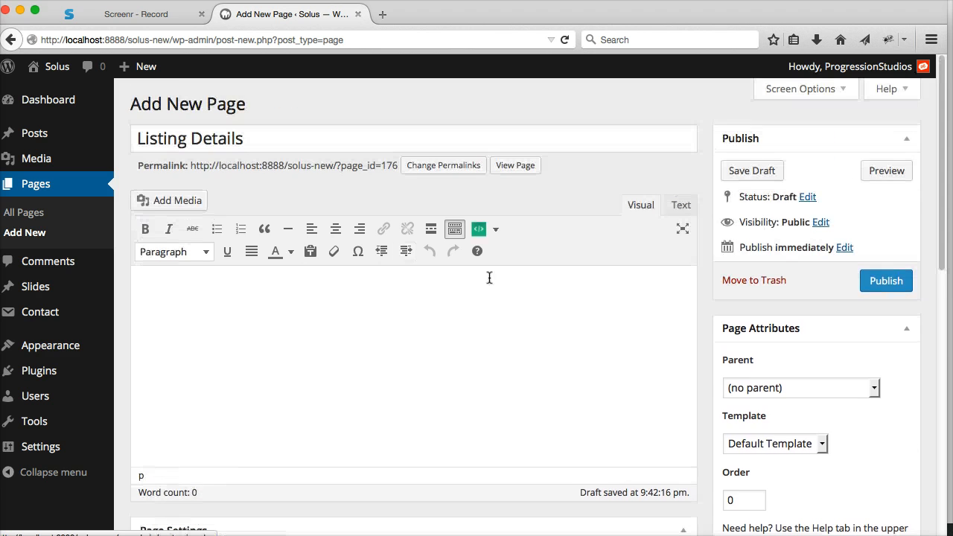
# Insert the Three Columns grid shortcode into the page content.
pyautogui.click(495, 230)
pyautogui.moveTo(538, 511)
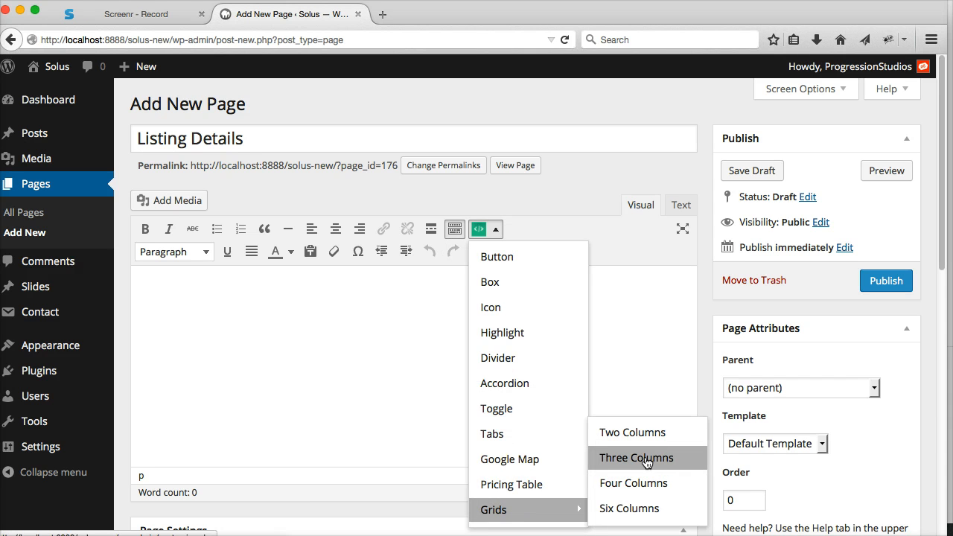
pyautogui.click(646, 460)
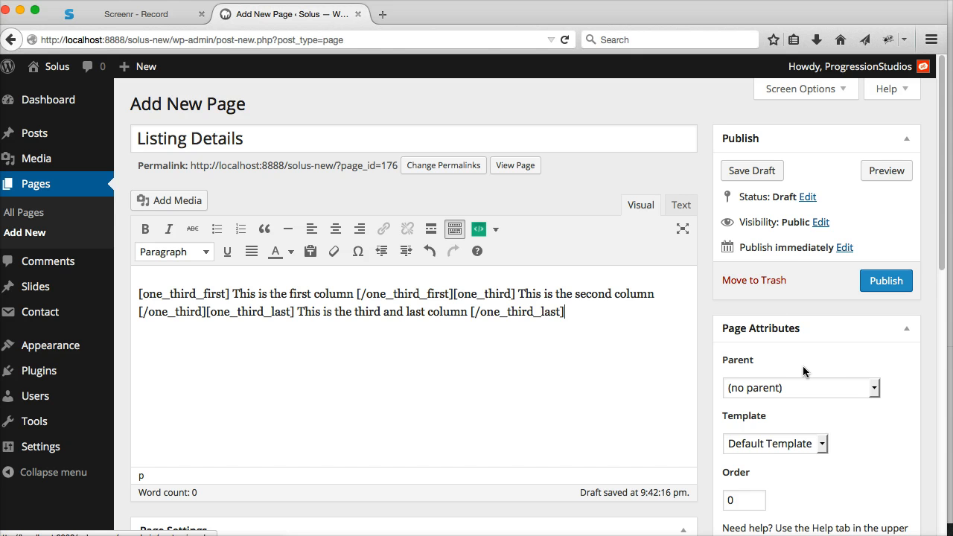
# Assign the Full Width template to the Listing Details page and publish it.
pyautogui.click(766, 452)
pyautogui.click(772, 475)
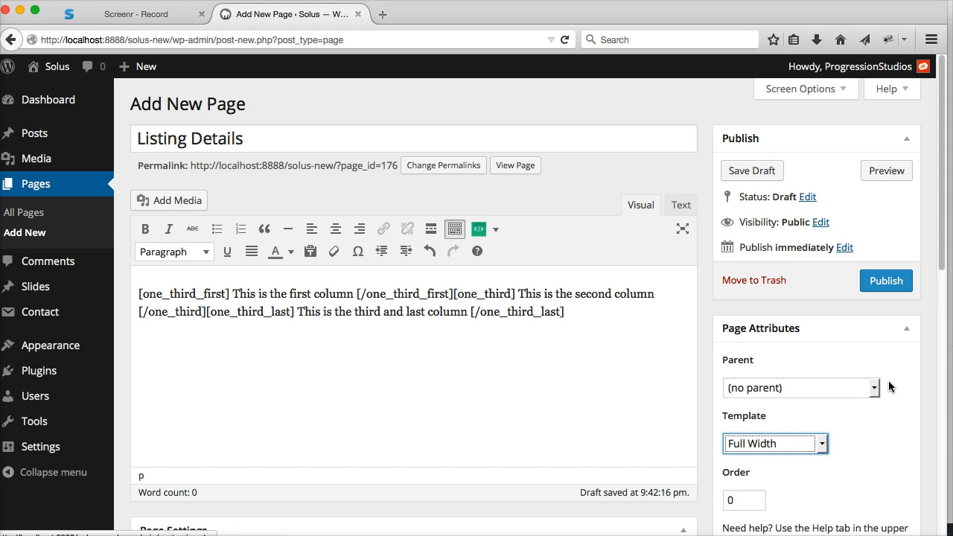
pyautogui.click(876, 287)
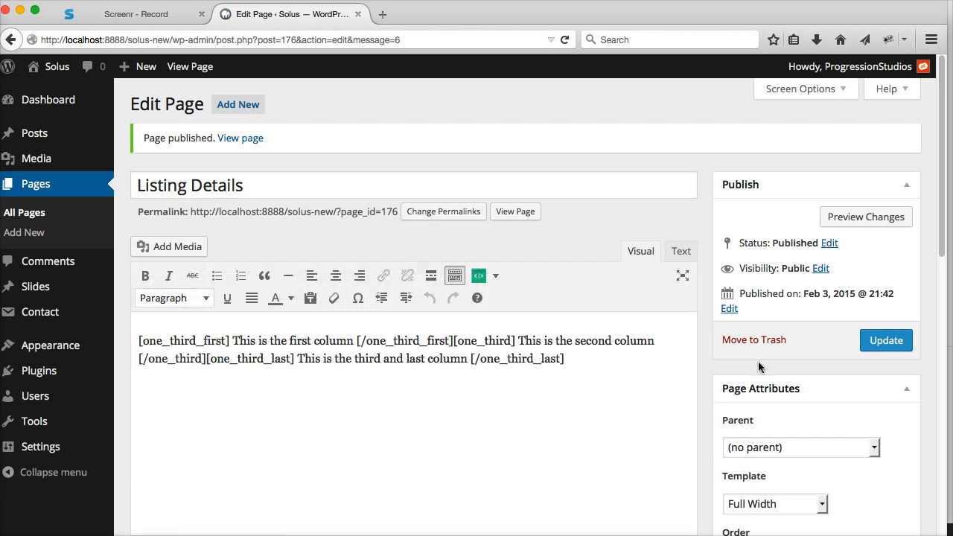
pyautogui.click(774, 504)
pyautogui.click(788, 506)
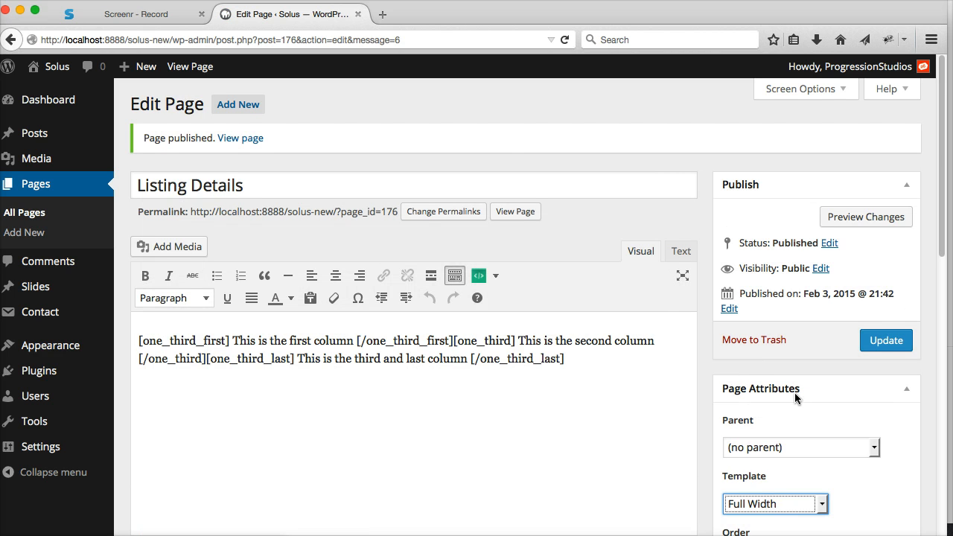
# View the published Listing Details page in a separate browser tab and return to the page editor.
pyautogui.rightClick(521, 213)
pyautogui.click(530, 230)
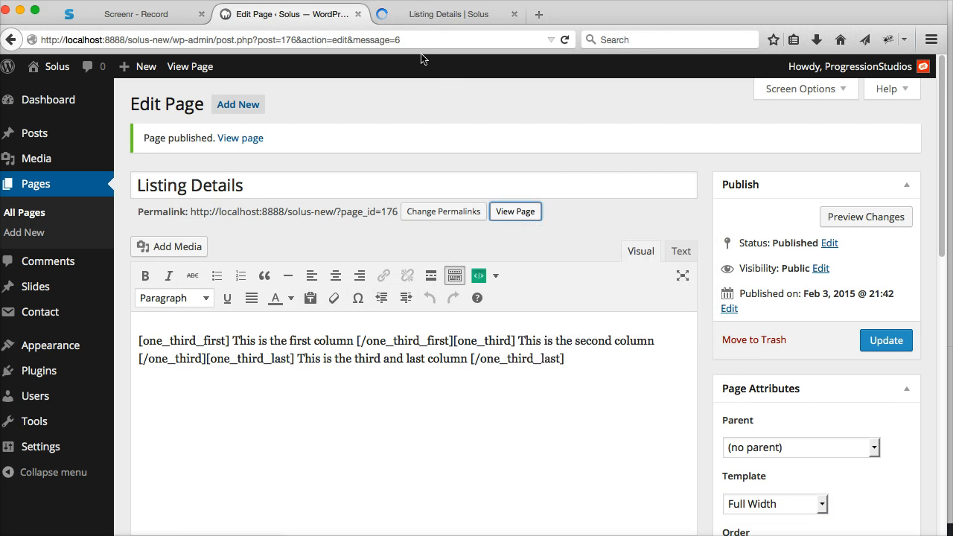
pyautogui.click(446, 18)
pyautogui.click(320, 21)
pyautogui.click(413, 16)
pyautogui.click(305, 22)
# Split the shortcode content so the first, second and third column texts each start on their own line.
pyautogui.click(234, 339)
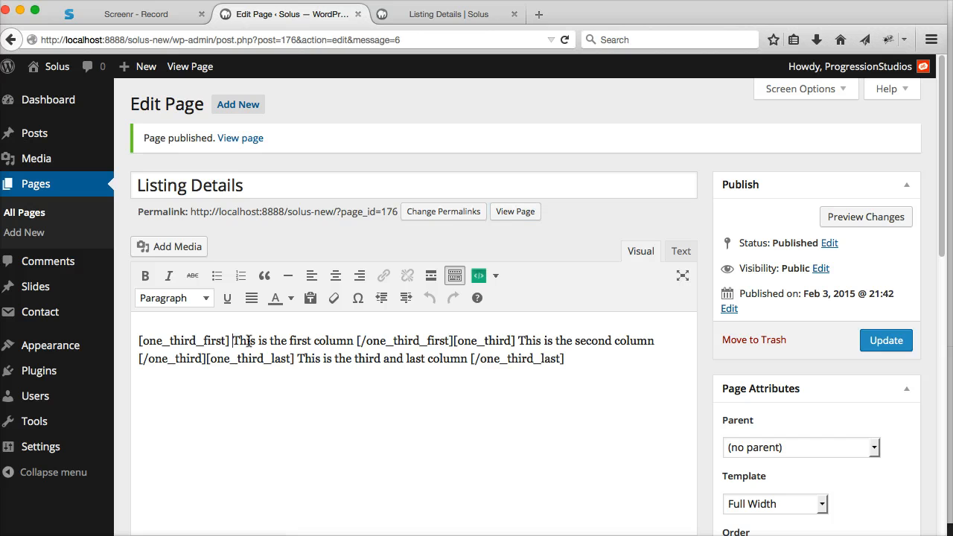
pyautogui.press('Return')
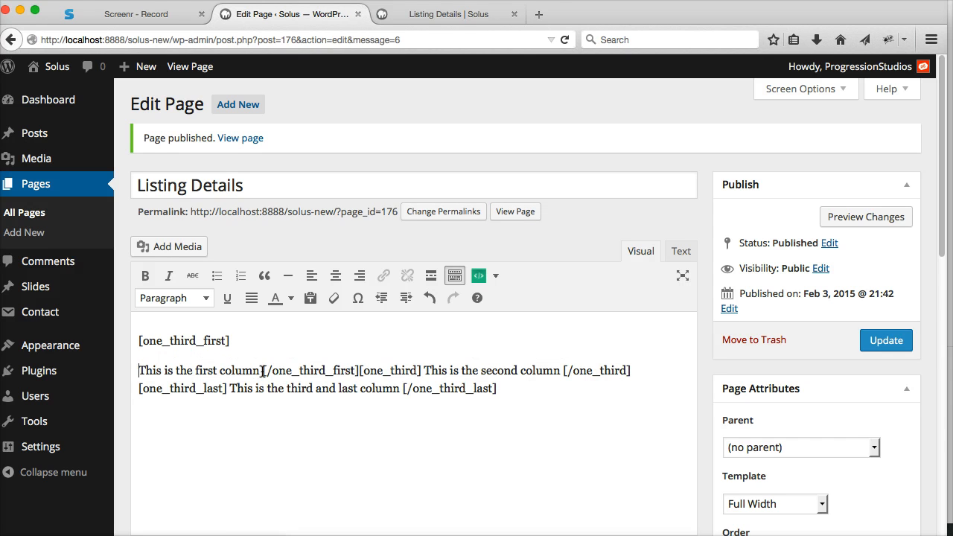
pyautogui.click(263, 370)
pyautogui.press('Return')
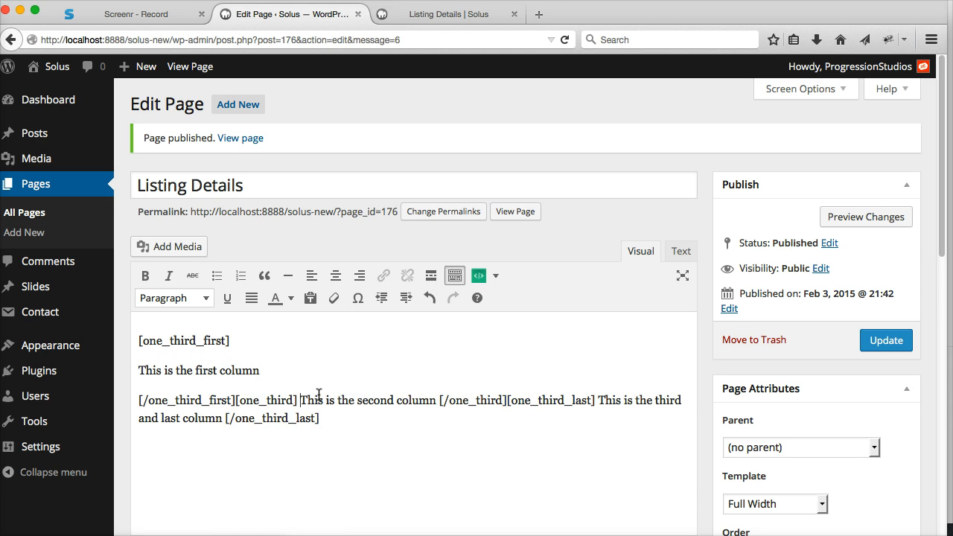
pyautogui.press('Return')
pyautogui.click(278, 430)
pyautogui.press('Return')
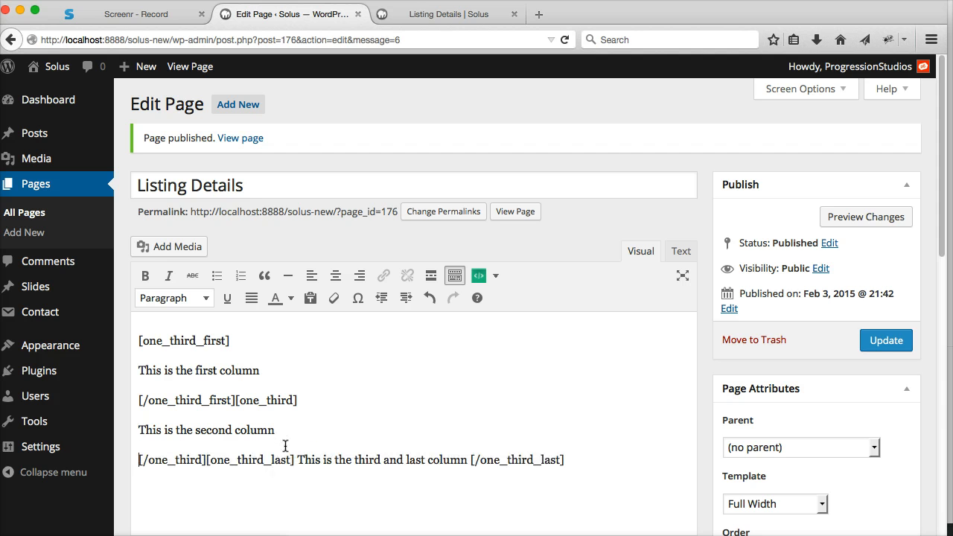
pyautogui.press('Return')
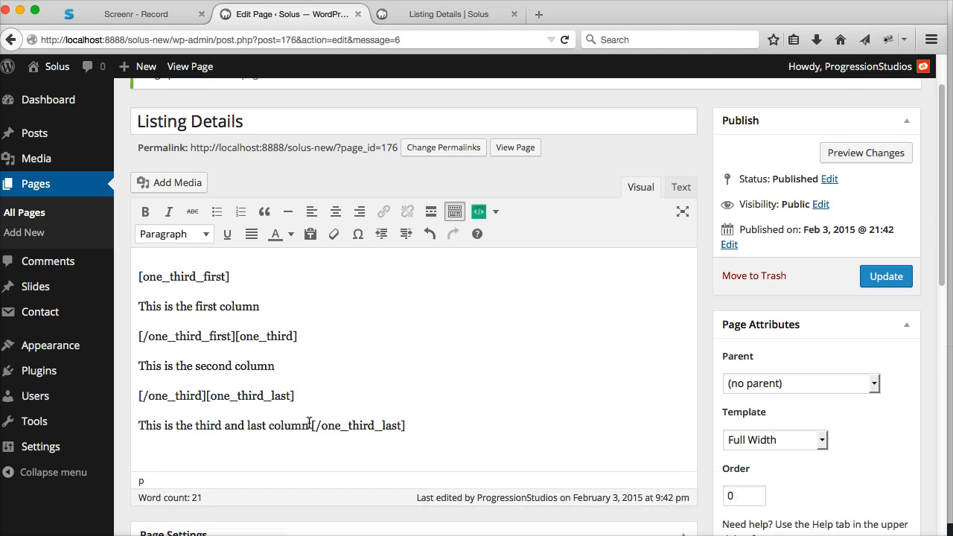
# Turn the first column's text into a bulleted list and add the entries "Second Item" and "Third Item".
pyautogui.moveTo(263, 302); pyautogui.dragTo(143, 303)
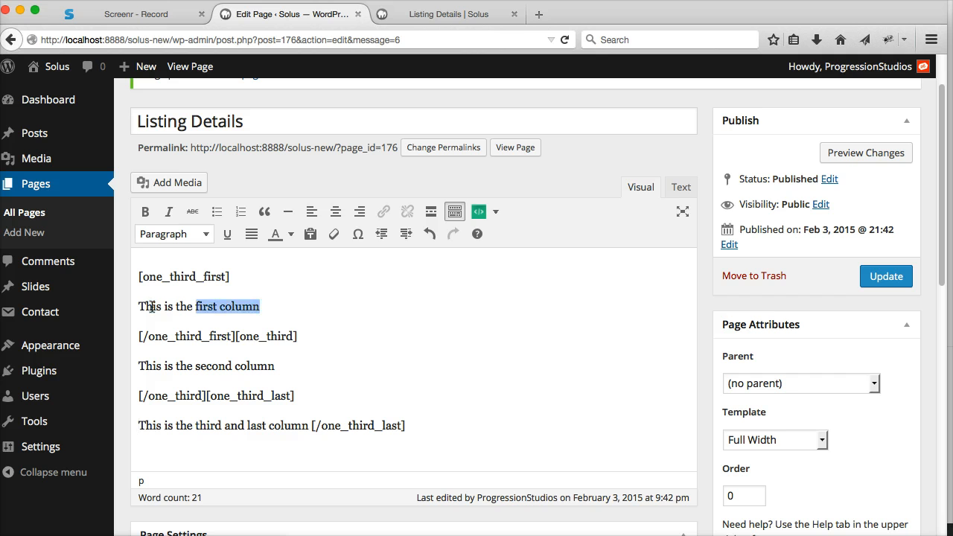
pyautogui.click(255, 304)
pyautogui.moveTo(269, 300); pyautogui.dragTo(128, 307)
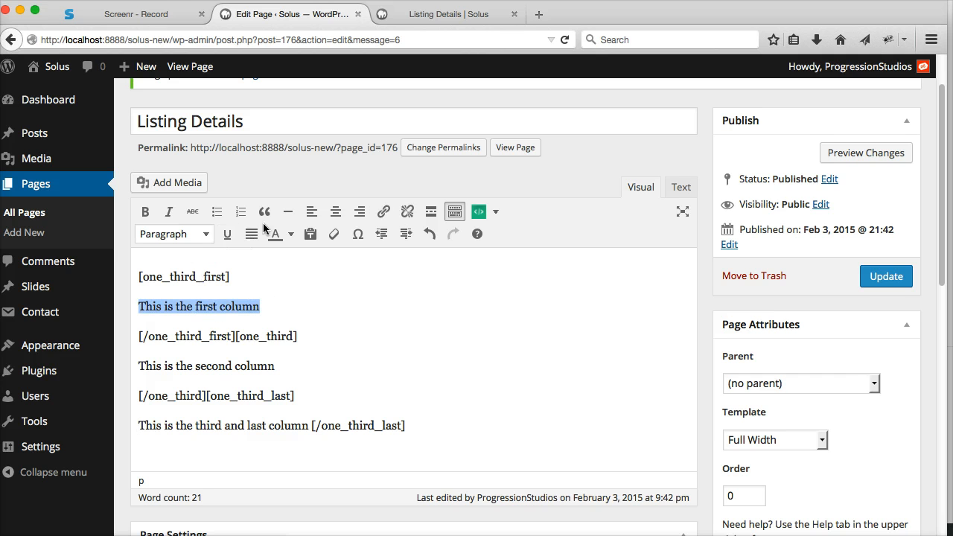
pyautogui.click(226, 215)
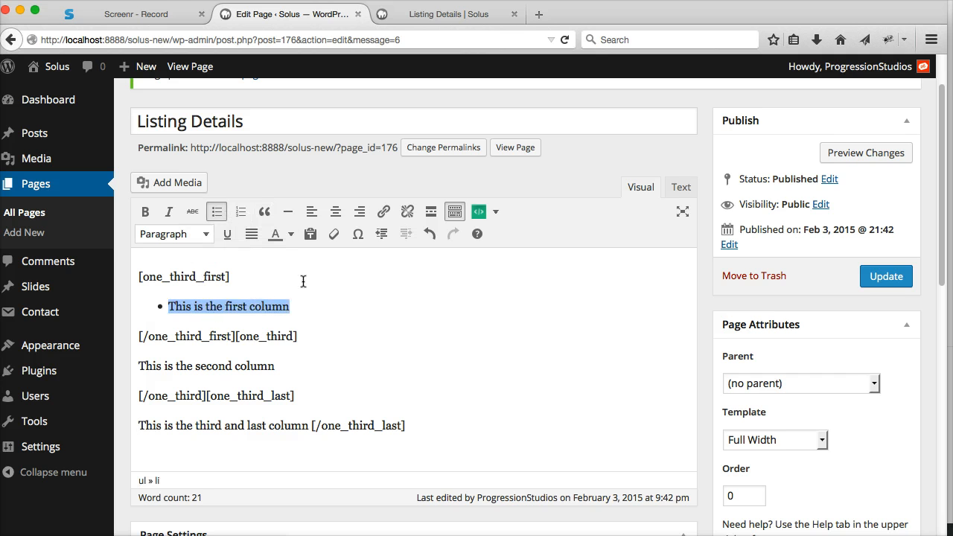
pyautogui.click(305, 308)
pyautogui.press('Return')
pyautogui.write('Second')
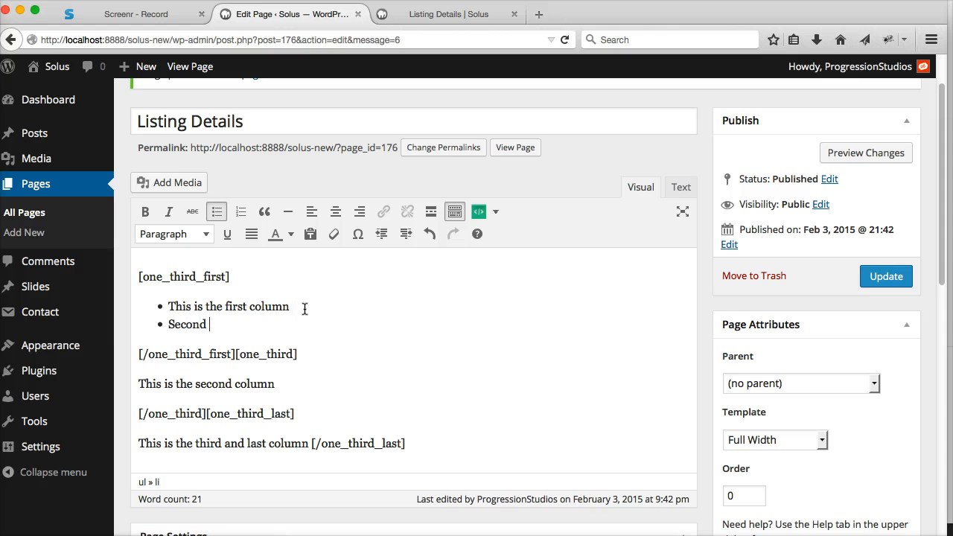
pyautogui.write(' Item')
pyautogui.press('Return')
pyautogui.write('Third')
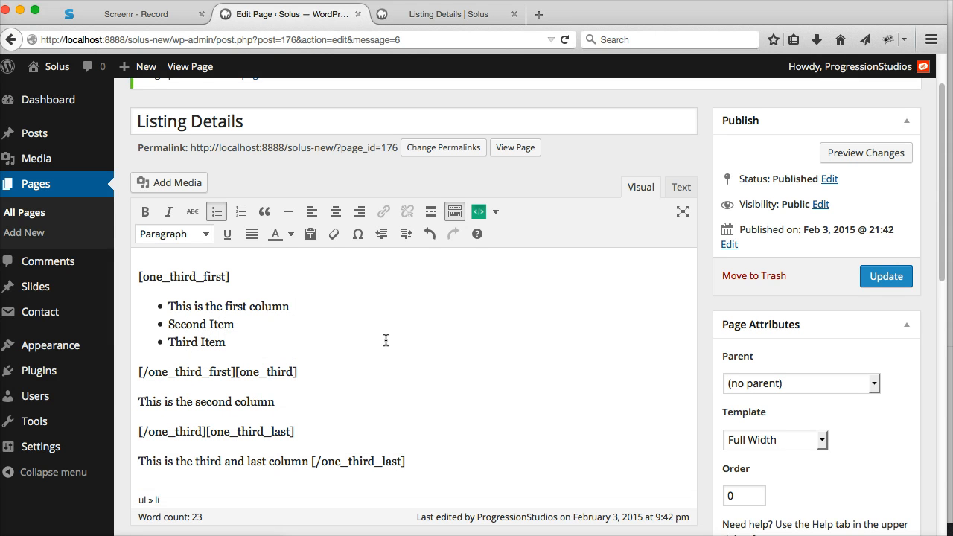
# Turn the second column's text into a bulleted list and add the entry "Second Item Third Item".
pyautogui.moveTo(323, 400); pyautogui.dragTo(128, 399)
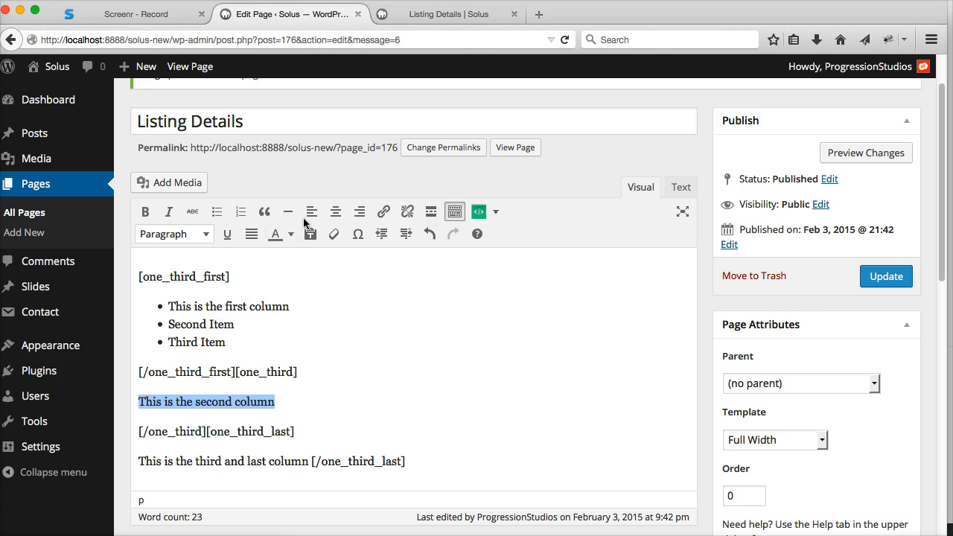
pyautogui.click(217, 211)
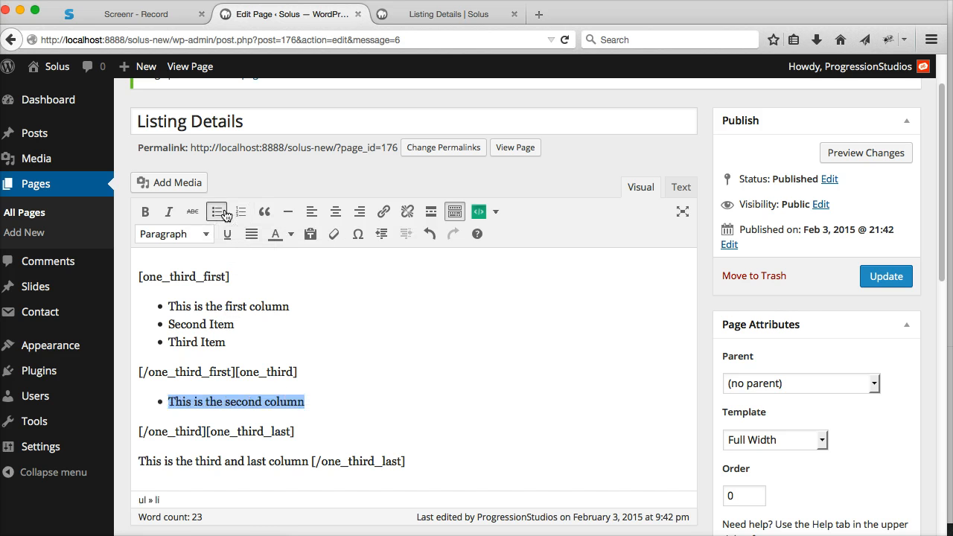
pyautogui.click(320, 393)
pyautogui.press('Return')
pyautogui.write('Second Item')
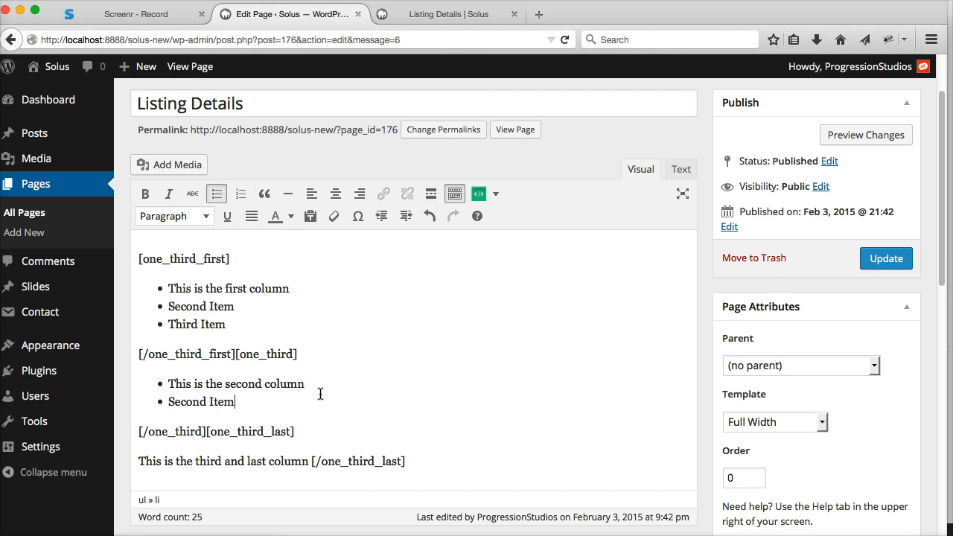
pyautogui.write(' Third Item')
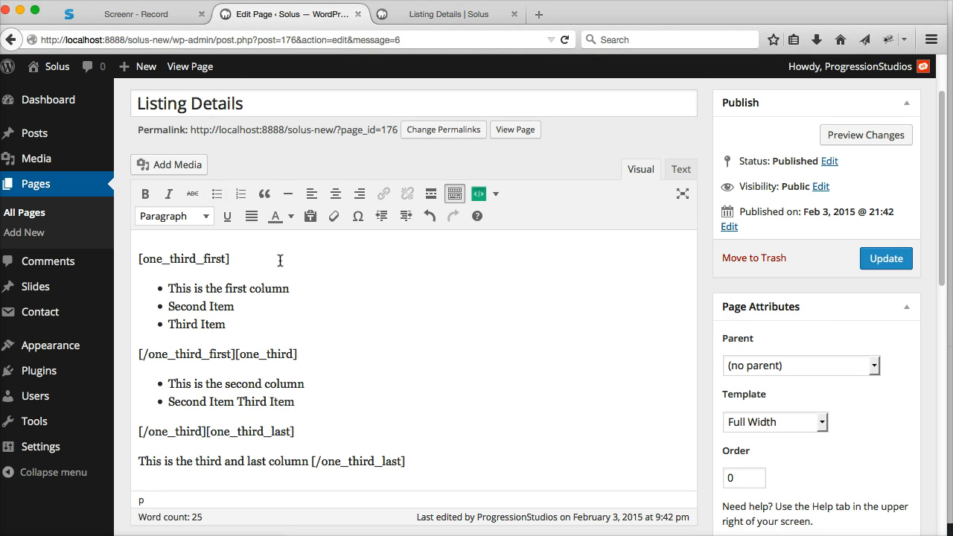
# Add the title "Interior Details" above the first column's list and format it as Heading 2.
pyautogui.press('Return')
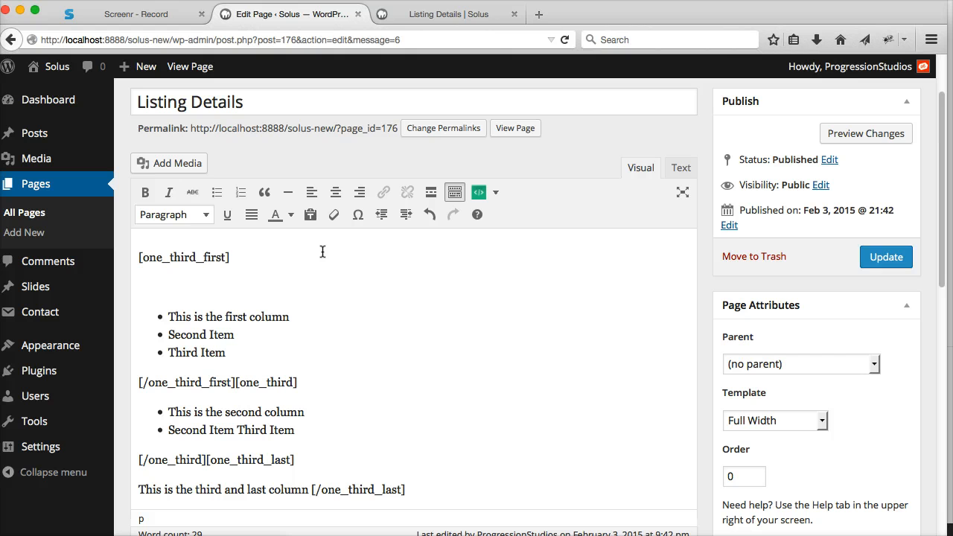
pyautogui.write('Interior Details')
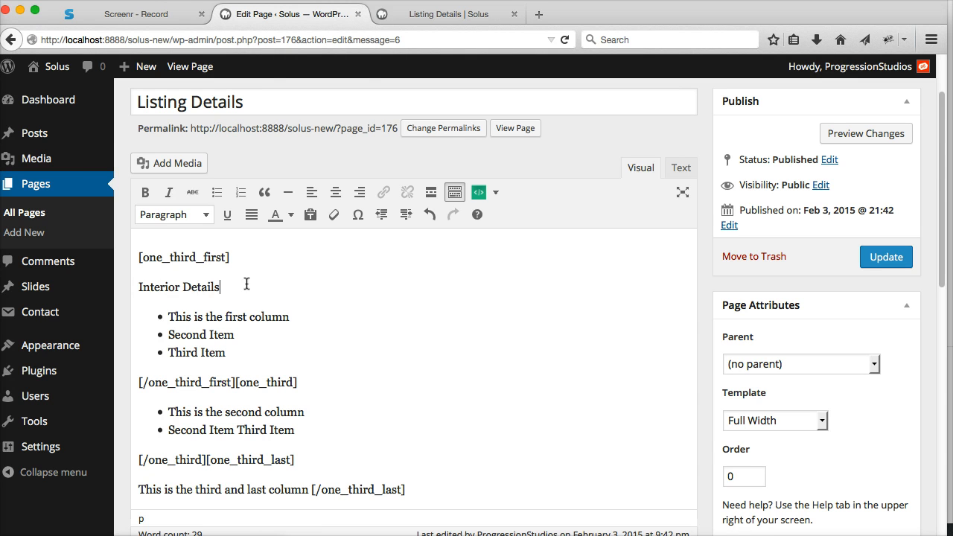
pyautogui.moveTo(246, 283); pyautogui.dragTo(139, 287)
pyautogui.click(173, 214)
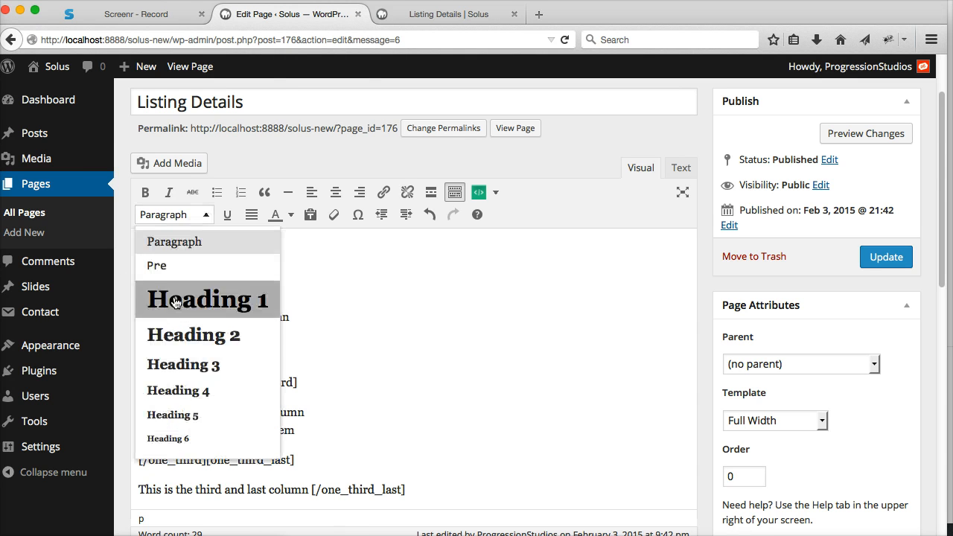
pyautogui.click(179, 326)
# Add the title "Exterior Details" above the second column's list and format it as Heading 2.
pyautogui.click(319, 379)
pyautogui.press('Return')
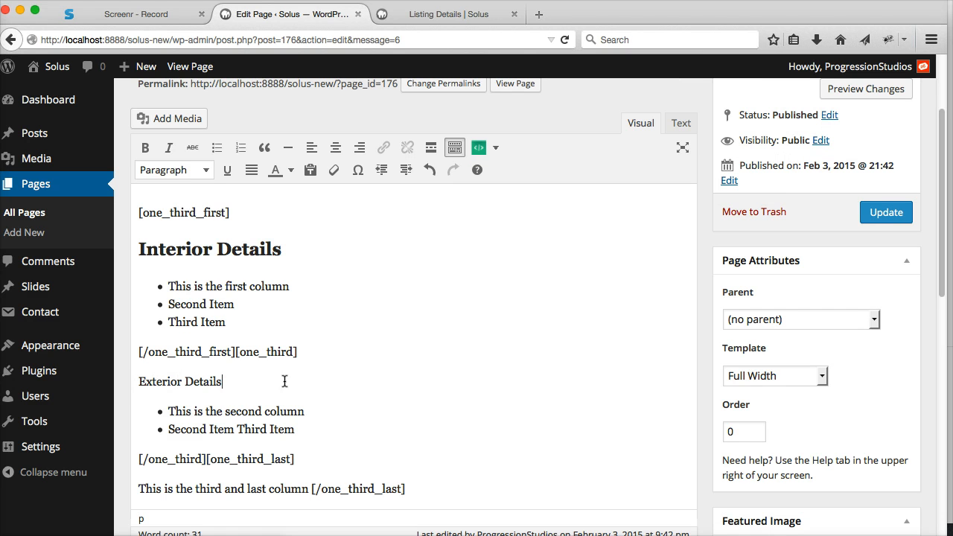
pyautogui.moveTo(230, 382); pyautogui.dragTo(138, 381)
pyautogui.click(203, 166)
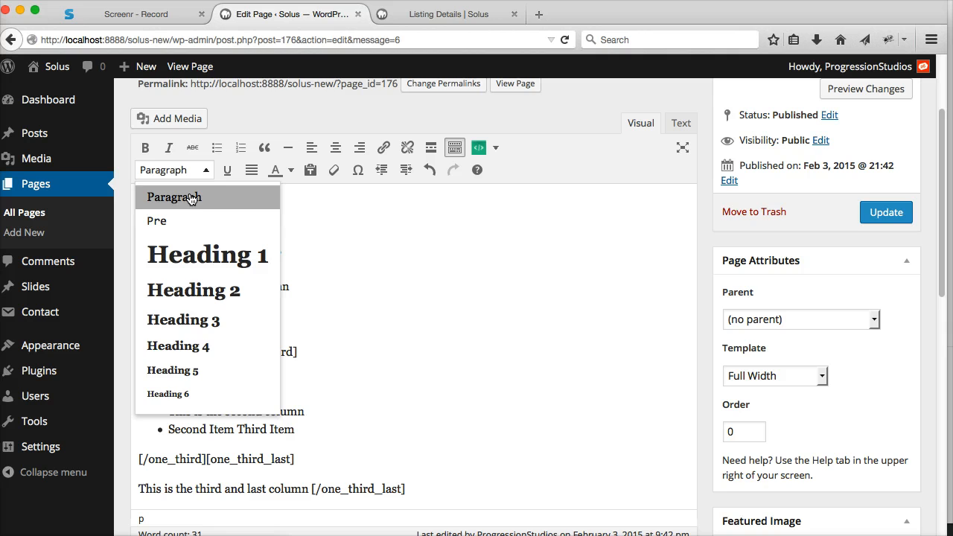
pyautogui.click(194, 289)
# Add the title "Various Others" above the third column's text and format it as Heading 2.
pyautogui.click(312, 434)
pyautogui.press('Return')
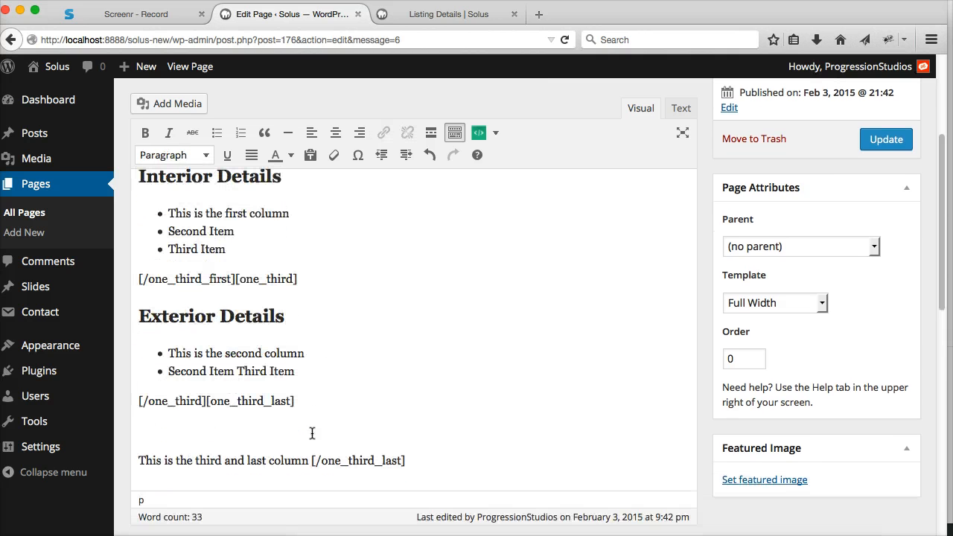
pyautogui.write('Various Ot')
pyautogui.press('BackSpace')
pyautogui.write('s')
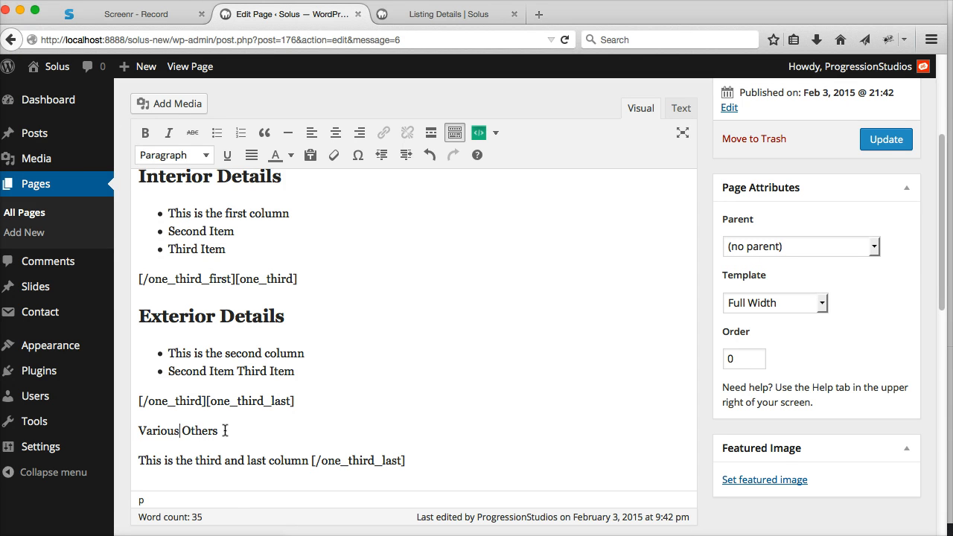
pyautogui.moveTo(223, 430); pyautogui.dragTo(105, 425)
pyautogui.click(174, 155)
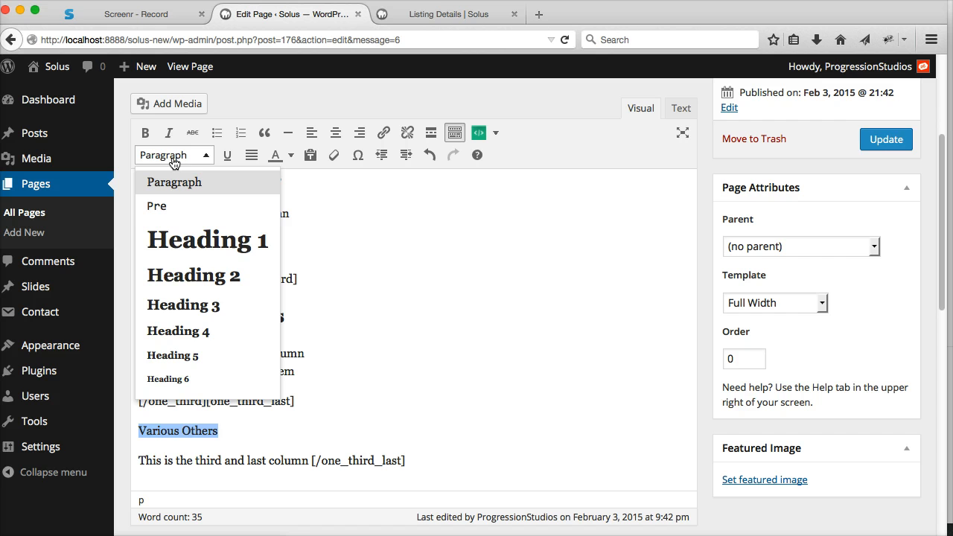
pyautogui.click(197, 276)
pyautogui.click(375, 402)
# Update the page and reload the live Listing Details page to check how the three column headings line up.
pyautogui.click(887, 140)
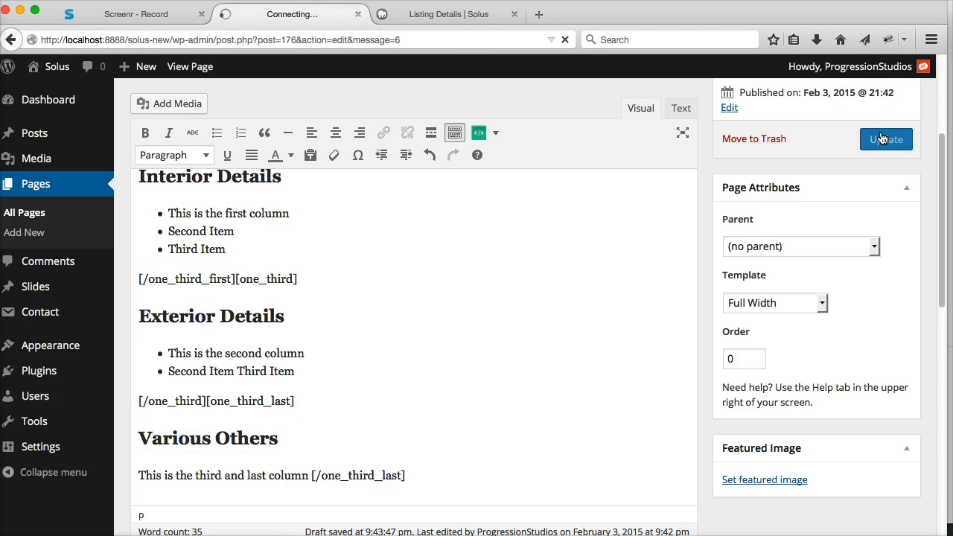
pyautogui.click(439, 15)
pyautogui.press('super+r')
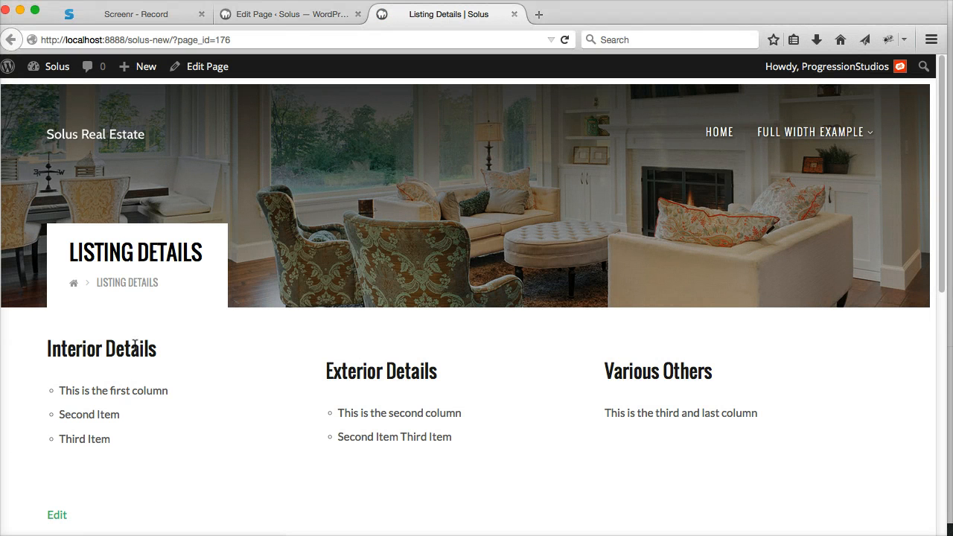
pyautogui.moveTo(135, 345); pyautogui.dragTo(395, 372)
pyautogui.moveTo(206, 354); pyautogui.dragTo(642, 372)
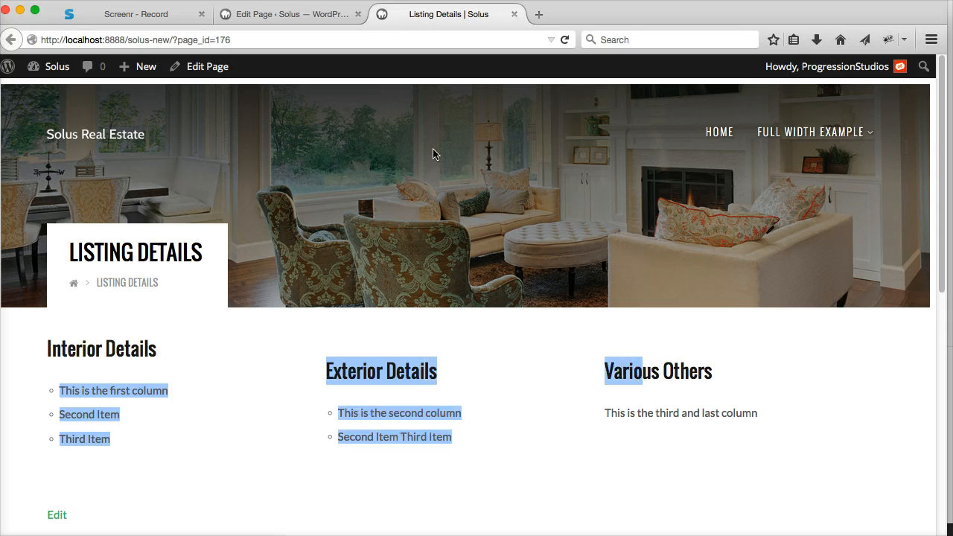
# Move the shortcodes that follow the first and second column lists directly onto the end of each list's last item.
pyautogui.click(276, 14)
pyautogui.scroll(-5, 300, 298)
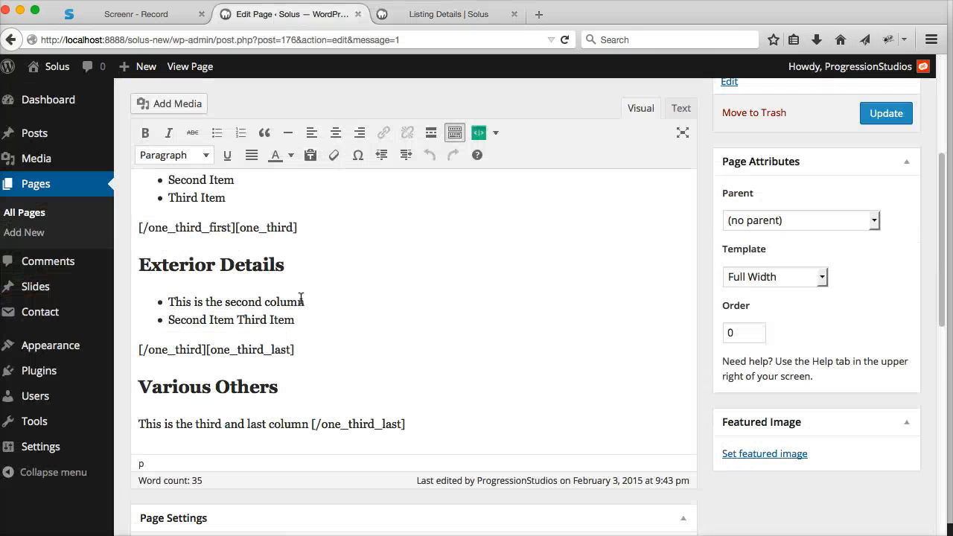
pyautogui.scroll(-2, 301, 297)
pyautogui.scroll(3, 283, 350)
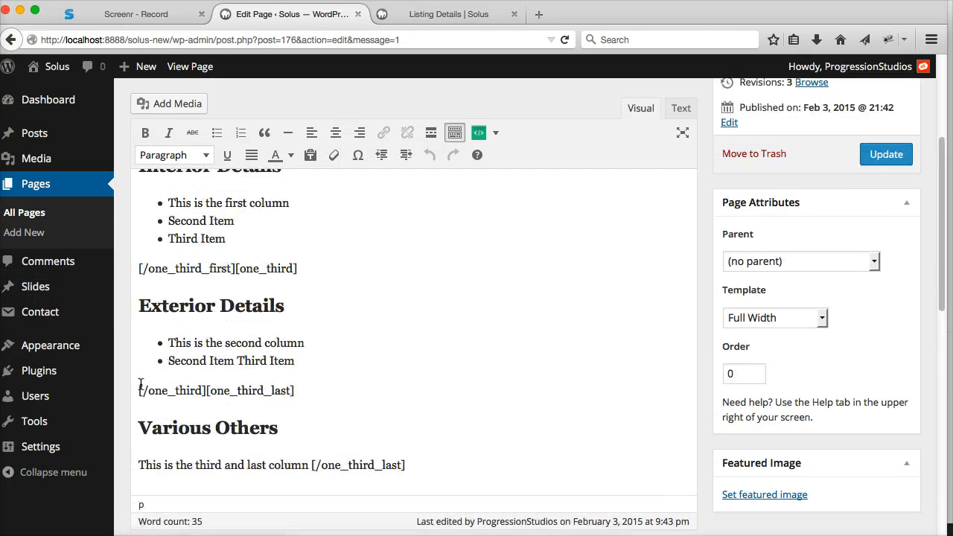
pyautogui.press('BackSpace')
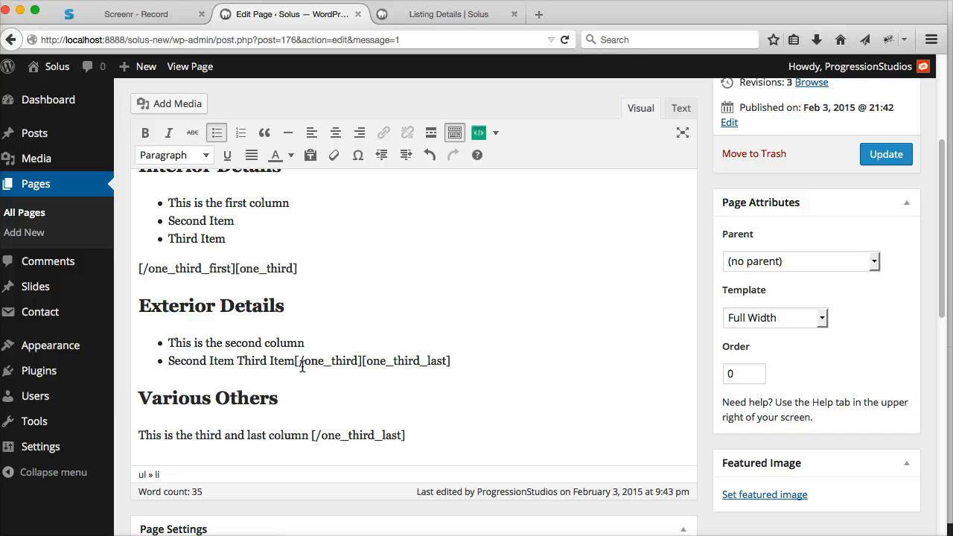
pyautogui.scroll(1, 305, 365)
pyautogui.click(139, 310)
pyautogui.press('BackSpace')
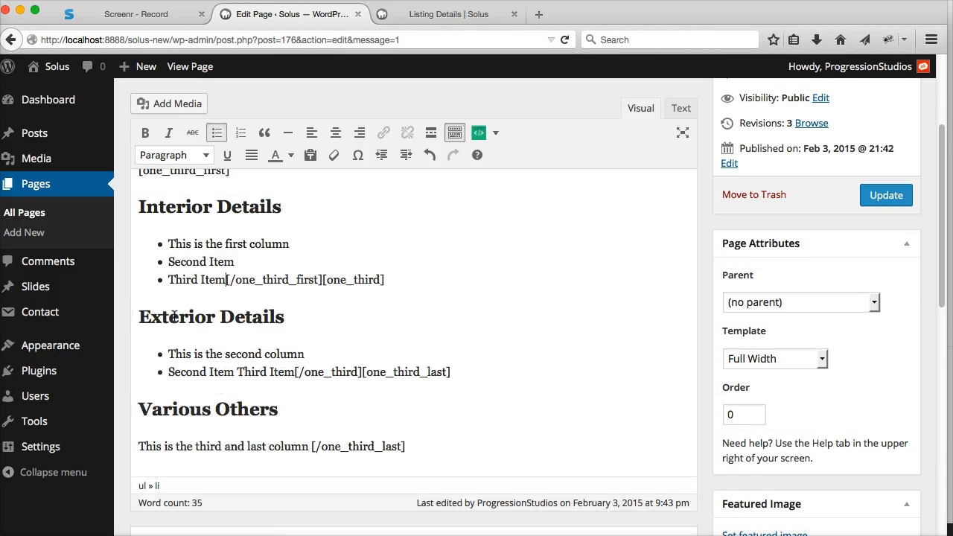
pyautogui.moveTo(384, 280); pyautogui.dragTo(225, 280)
# Update the page and reload the live Listing Details page to compare the heading alignment across the columns.
pyautogui.click(885, 195)
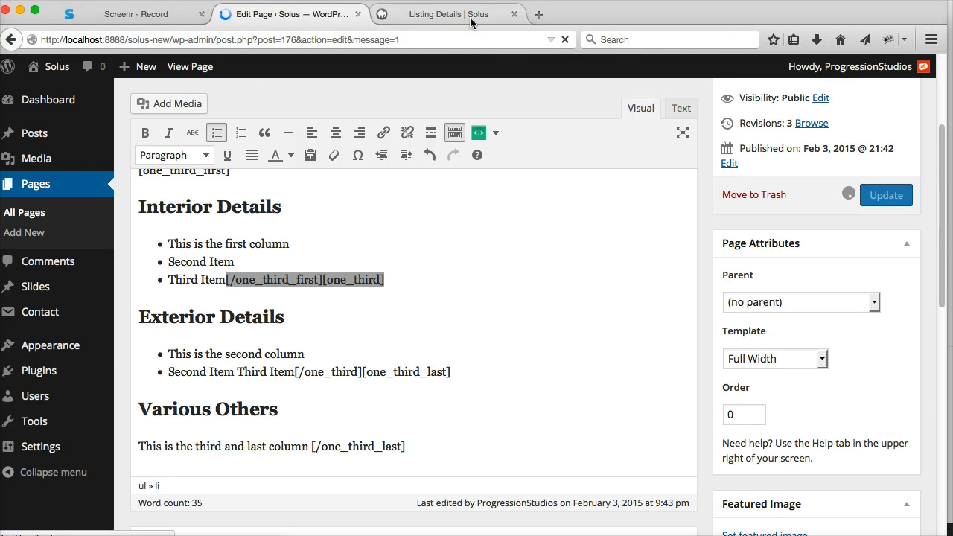
pyautogui.click(414, 15)
pyautogui.click(560, 42)
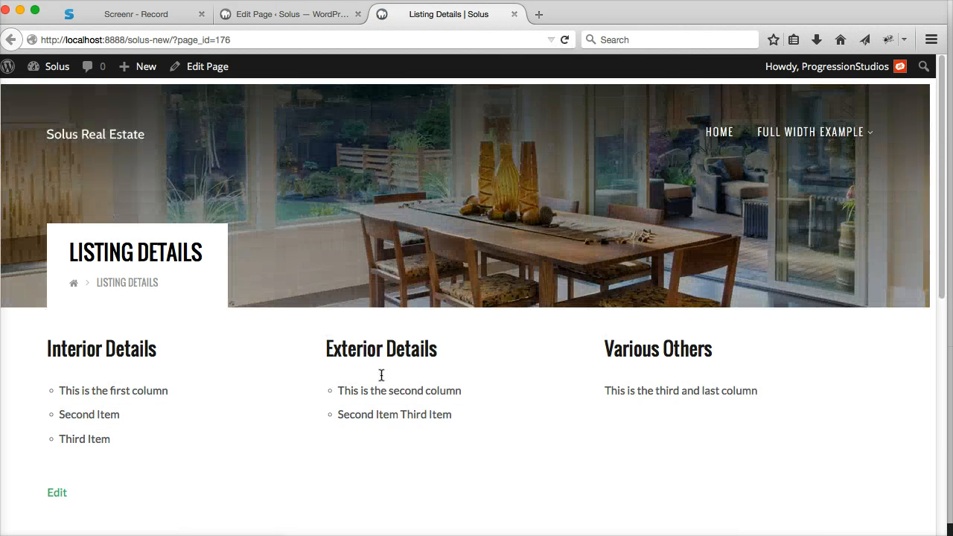
pyautogui.moveTo(122, 359); pyautogui.dragTo(716, 351)
pyautogui.click(255, 358)
# Review where the closing and opening column shortcodes sit in the page content, through the final [/one_third_last].
pyautogui.click(291, 14)
pyautogui.scroll(-3, 315, 297)
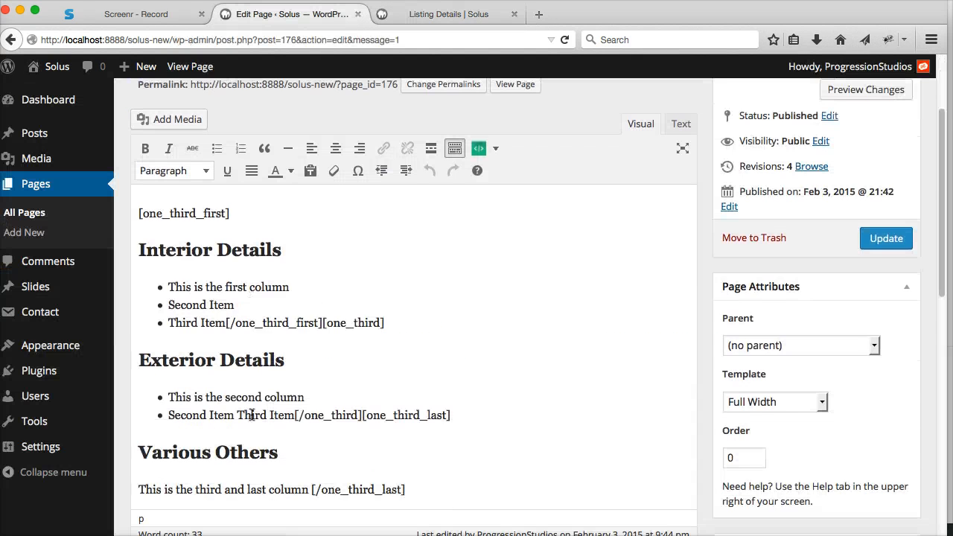
pyautogui.scroll(-2, 300, 330)
pyautogui.moveTo(227, 219); pyautogui.dragTo(385, 220)
pyautogui.moveTo(295, 313); pyautogui.dragTo(491, 317)
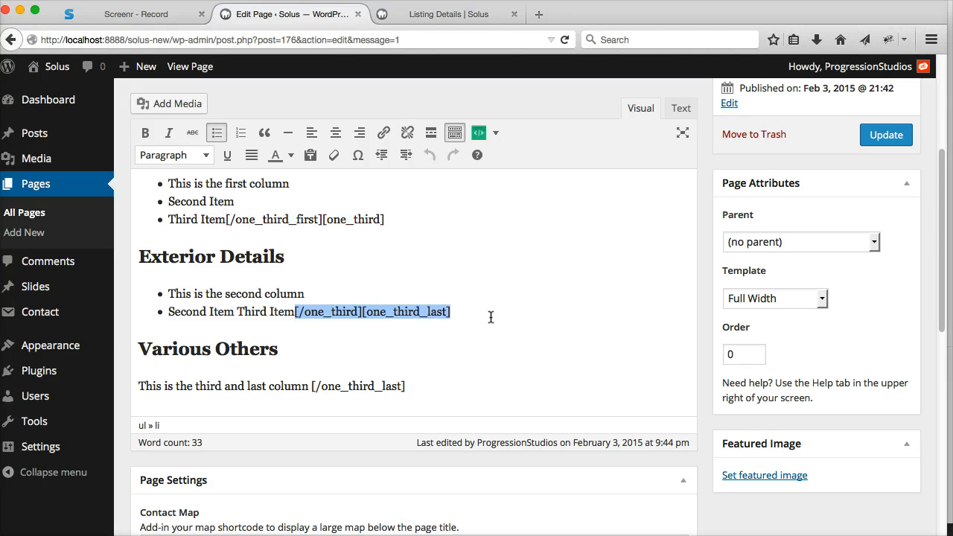
pyautogui.moveTo(312, 387); pyautogui.dragTo(419, 380)
pyautogui.click(344, 273)
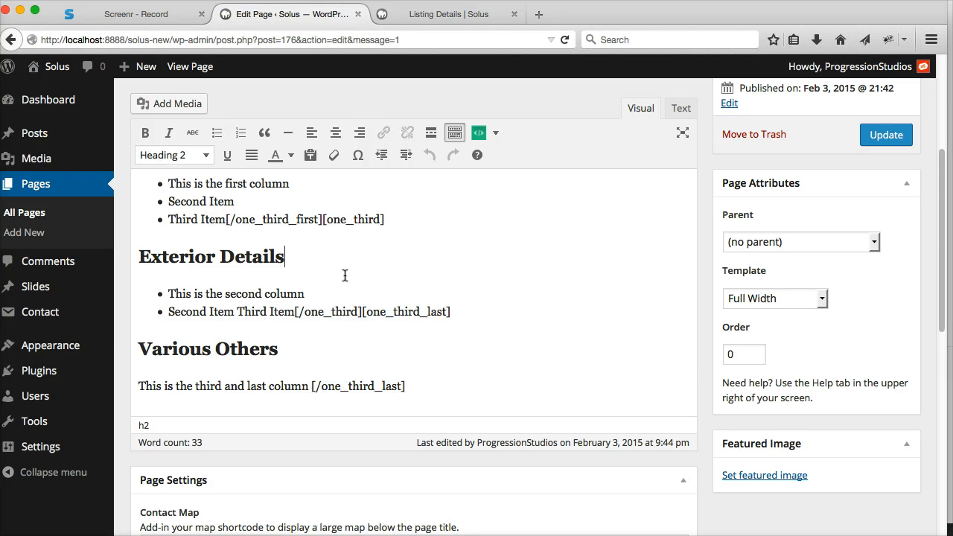
pyautogui.scroll(6, 345, 273)
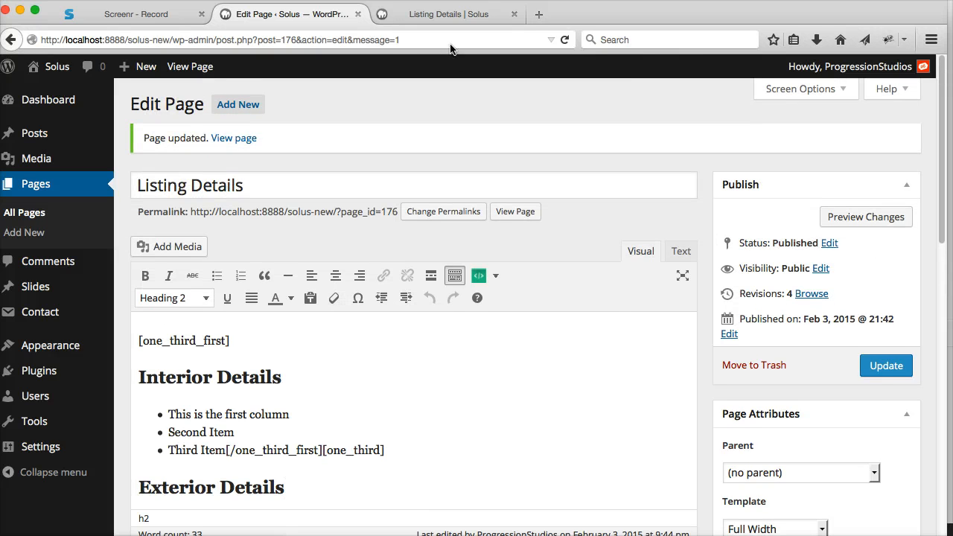
# Examine the headings and lists of the three columns on the live Listing Details page.
pyautogui.click(448, 14)
pyautogui.moveTo(117, 348); pyautogui.dragTo(760, 402)
pyautogui.click(680, 405)
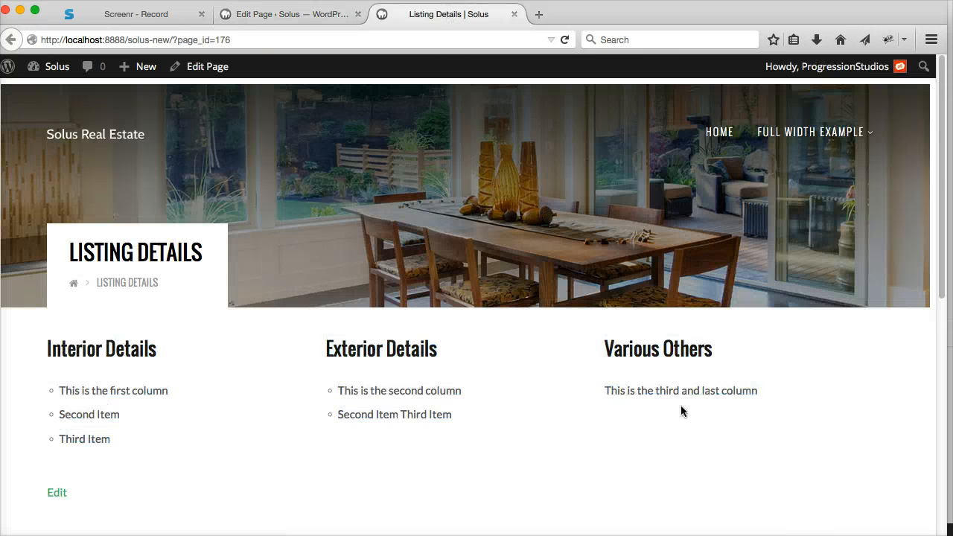
pyautogui.moveTo(133, 346); pyautogui.dragTo(676, 403)
pyautogui.moveTo(93, 355); pyautogui.dragTo(615, 413)
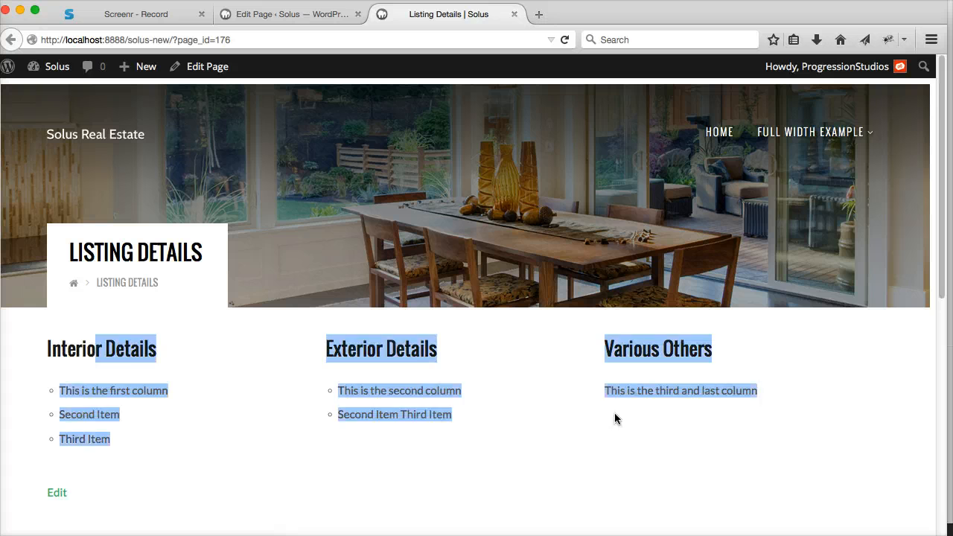
pyautogui.click(340, 346)
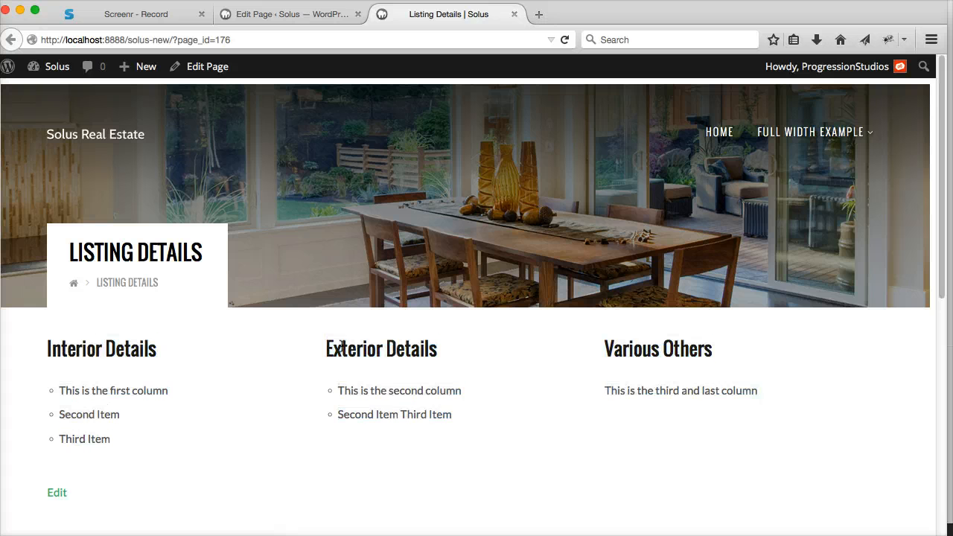
pyautogui.click(287, 14)
pyautogui.click(408, 14)
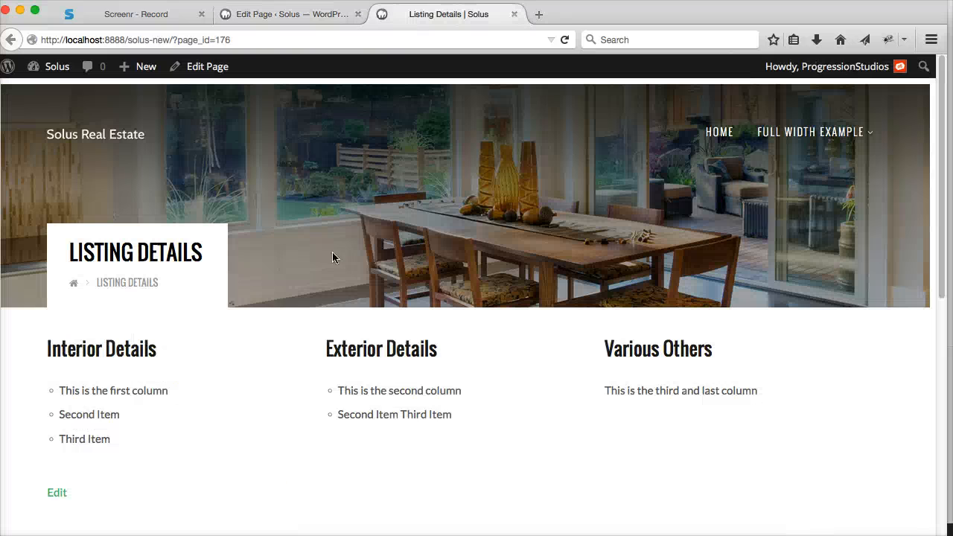
pyautogui.moveTo(88, 341); pyautogui.dragTo(557, 484)
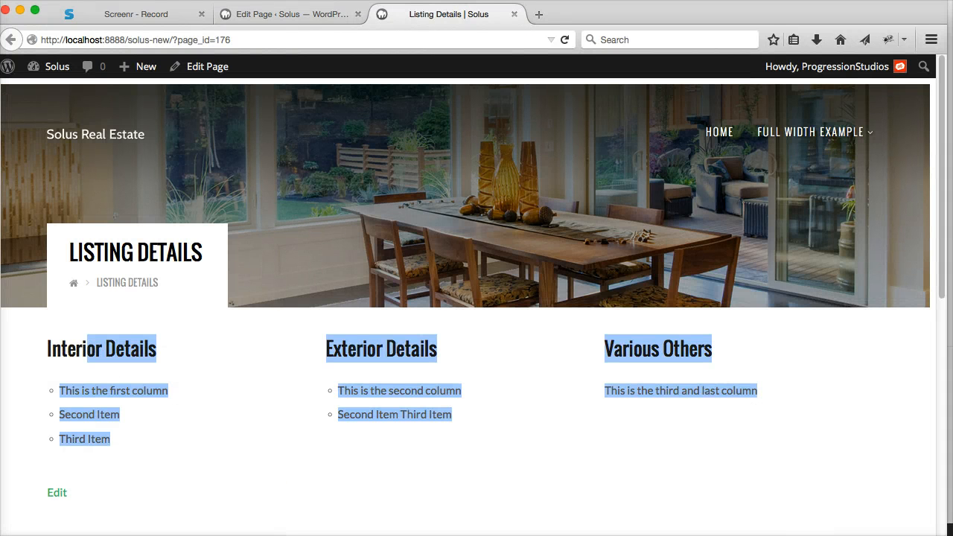
# Open the site's homepage and view the area between the highlight section and the Listing Location map.
pyautogui.click(123, 134)
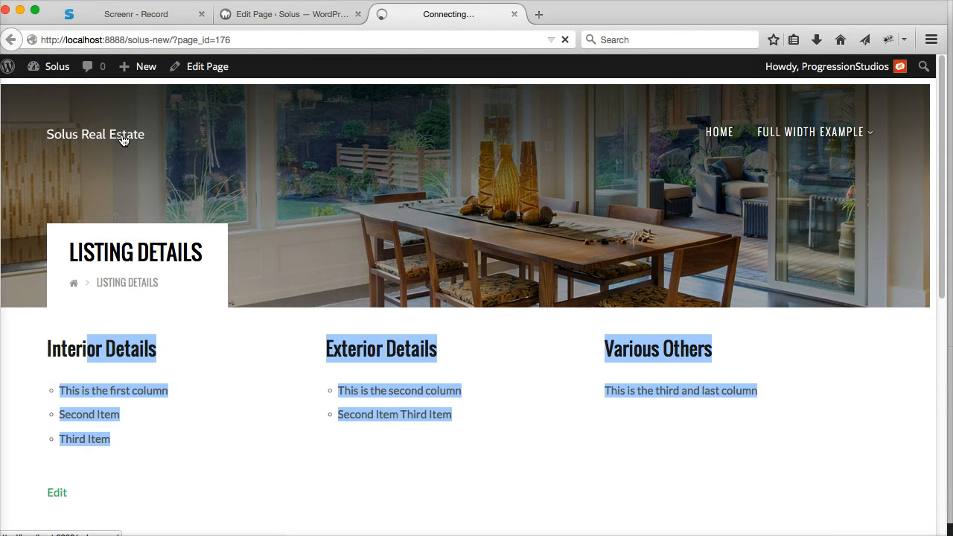
pyautogui.scroll(-5, 343, 301)
pyautogui.scroll(-1, 343, 307)
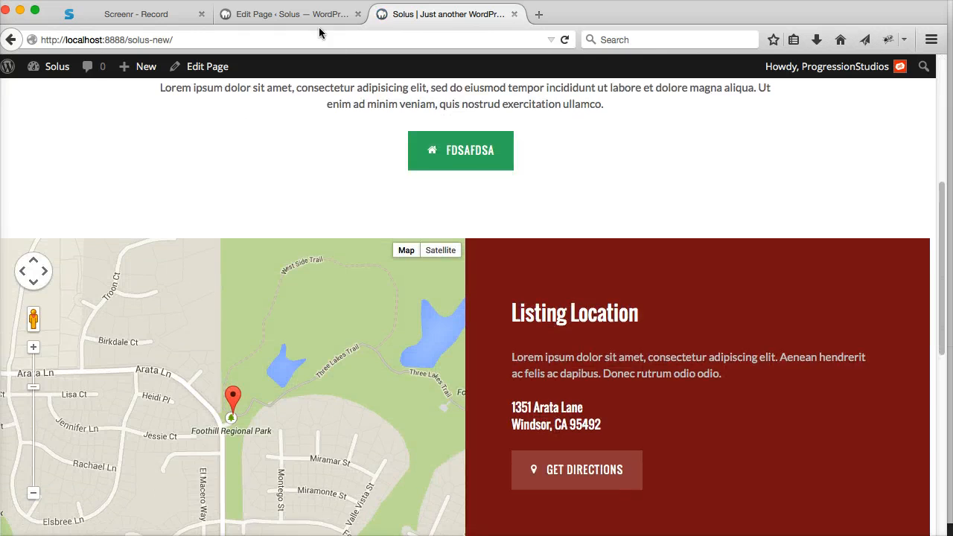
# Copy the page title "Listing Details" from the page being edited.
pyautogui.click(289, 14)
pyautogui.tripleClick(268, 184)
pyautogui.rightClick(169, 181)
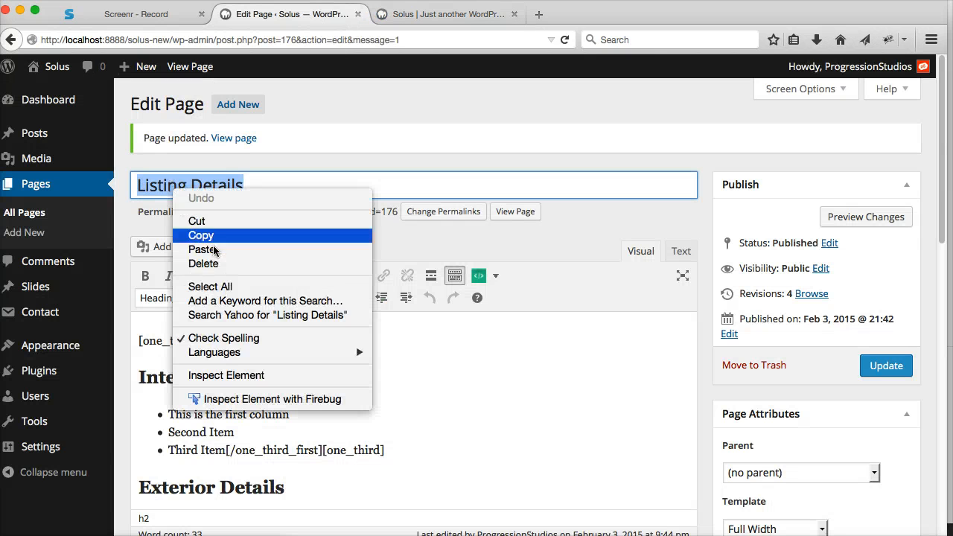
pyautogui.click(197, 235)
# Open the Widgets settings, collapse the Sidebar area and expand the Home: Widgets area.
pyautogui.moveTo(22, 349)
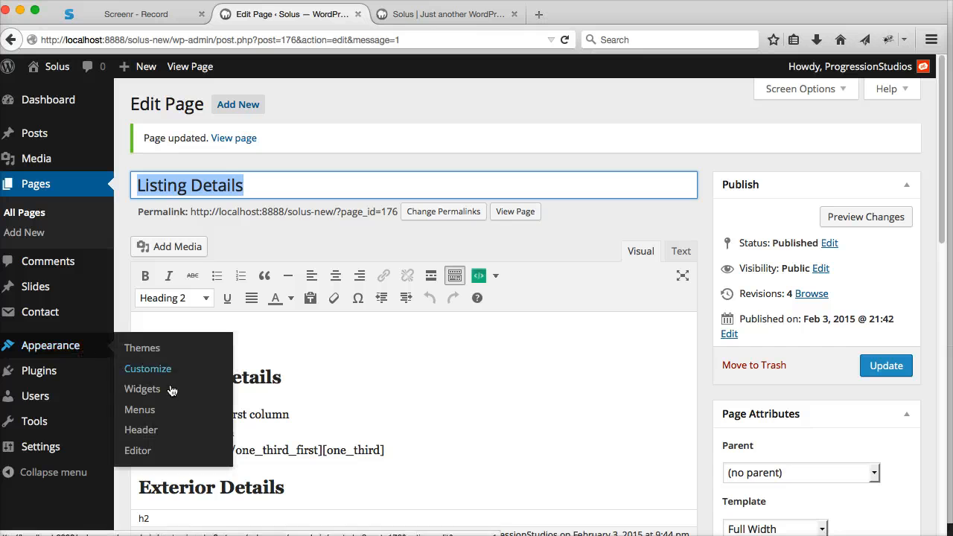
pyautogui.click(157, 390)
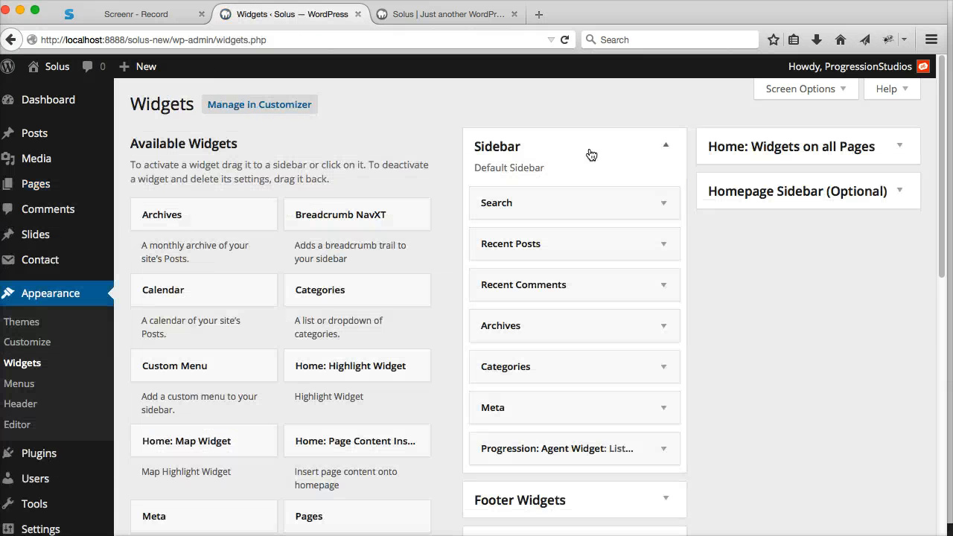
pyautogui.click(592, 154)
pyautogui.click(513, 247)
pyautogui.scroll(-3, 540, 242)
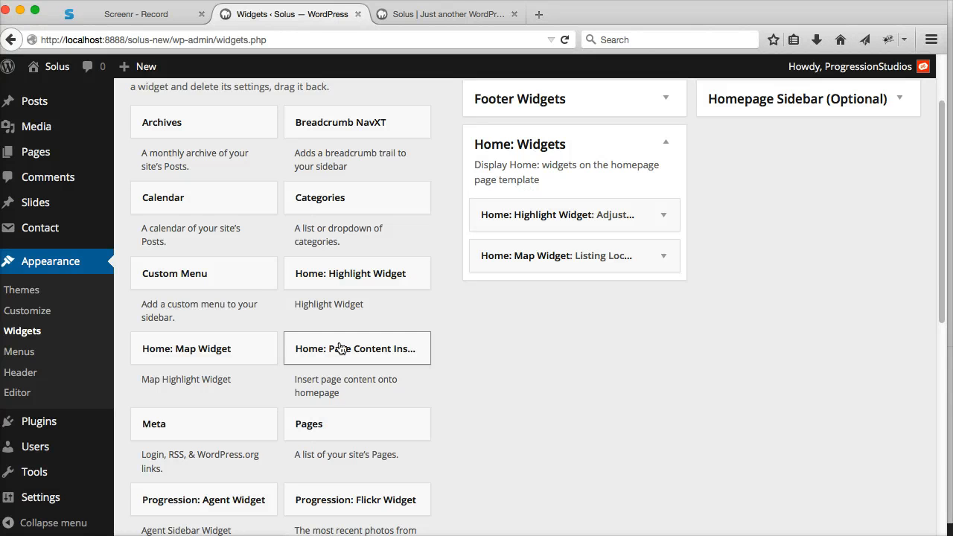
# Add a Home: Page Content Insert widget between the highlight and map widgets, with "Listing Details" as its page name.
pyautogui.moveTo(341, 349); pyautogui.dragTo(482, 227)
pyautogui.scroll(-3, 566, 238)
pyautogui.rightClick(541, 223)
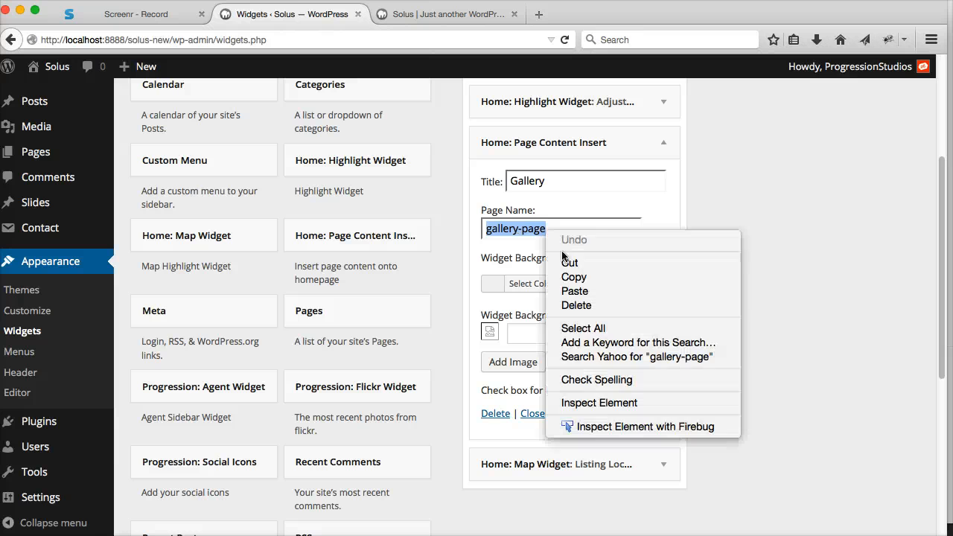
pyautogui.click(575, 291)
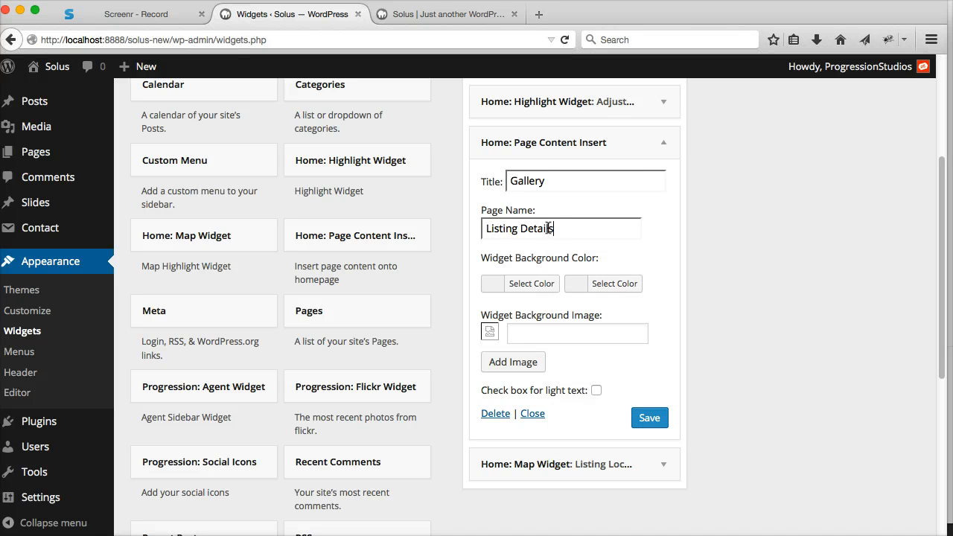
# Set the Page Content Insert widget's title to "Listing Details Title" and save the widget.
pyautogui.moveTo(547, 181); pyautogui.dragTo(497, 181)
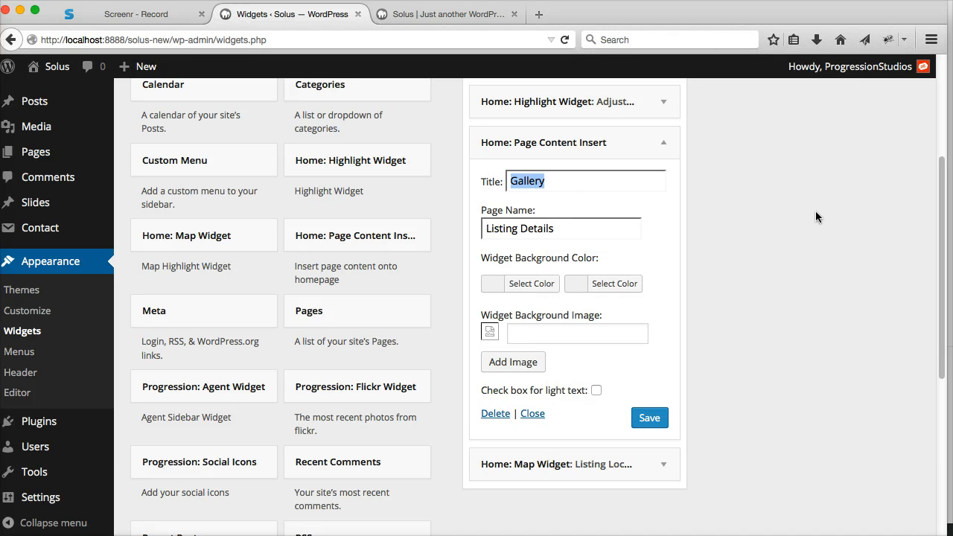
pyautogui.write('Listing Details Tit')
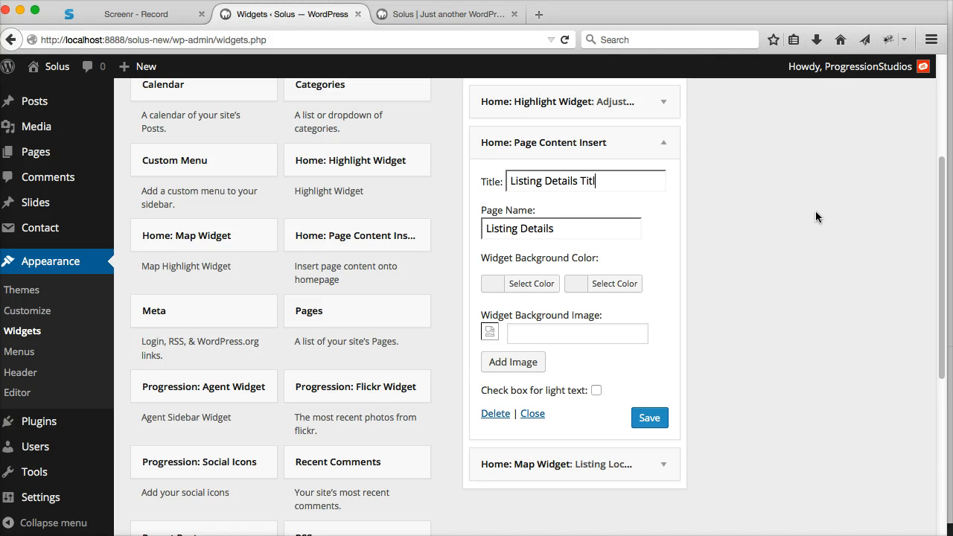
pyautogui.click(658, 420)
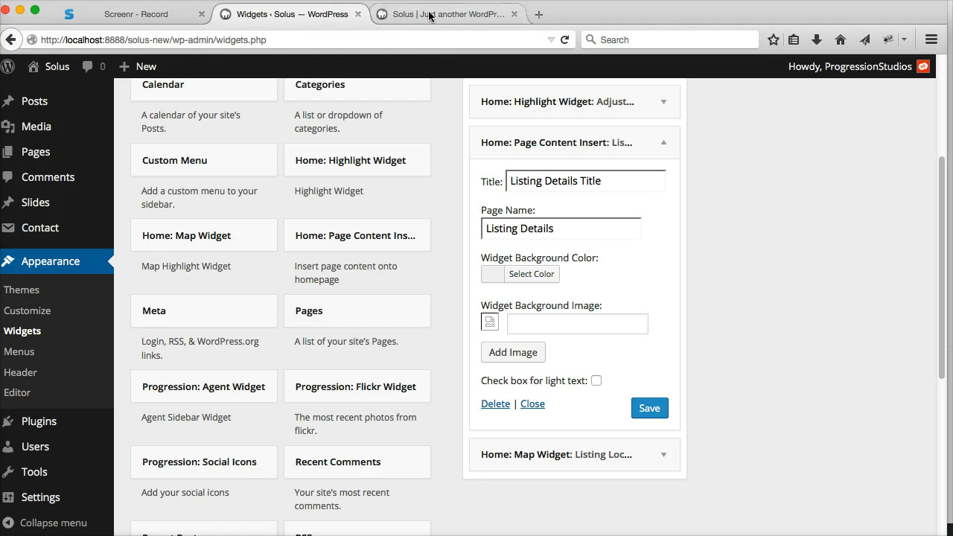
# Reload the Solus homepage and check how the Listing Details content insert displays.
pyautogui.hotkey('ctrl', 'Tab')
pyautogui.press('super+r')
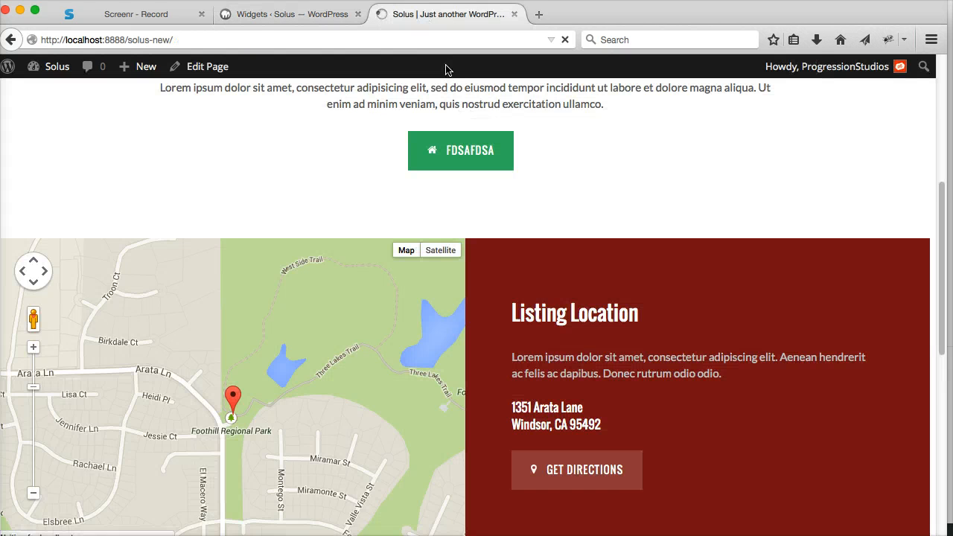
pyautogui.scroll(-3, 556, 268)
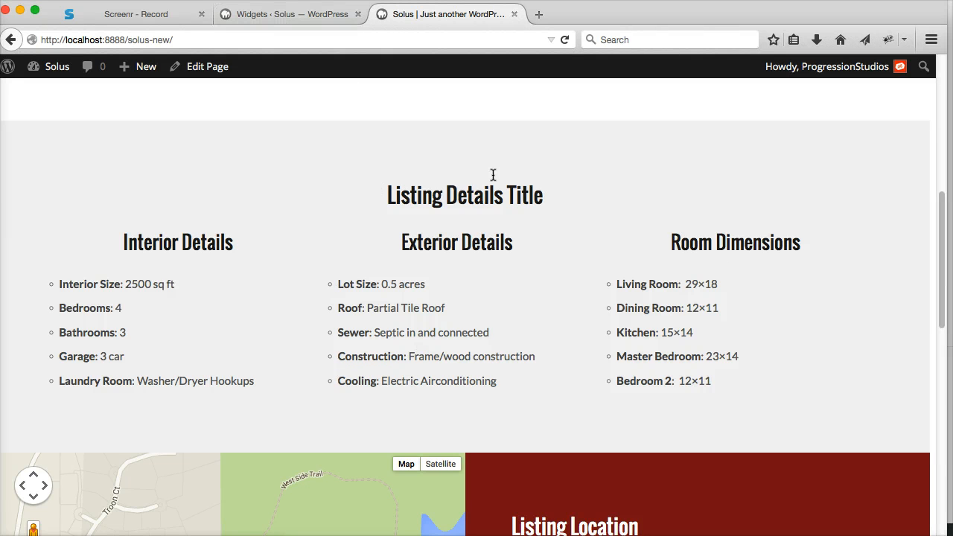
# Clear the Page Content Insert widget's title, save the widget and reload the homepage to check the section.
pyautogui.click(276, 14)
pyautogui.press('super+a')
pyautogui.press('BackSpace')
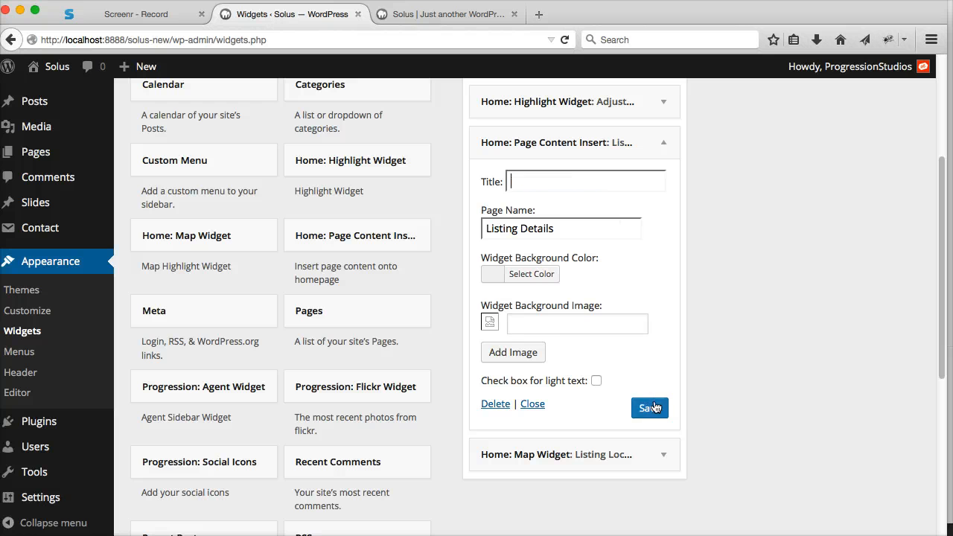
pyautogui.click(649, 408)
pyautogui.click(515, 185)
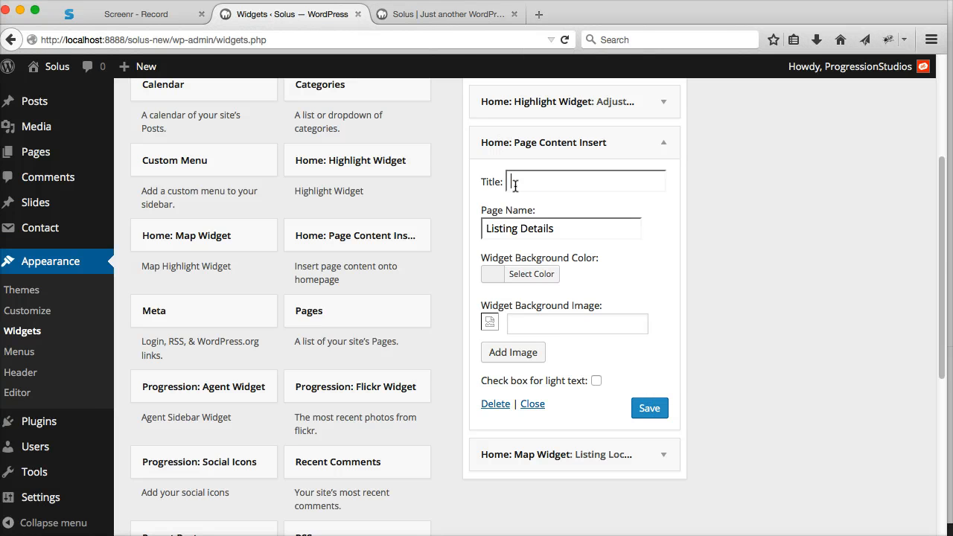
pyautogui.click(448, 22)
pyautogui.press('super+r')
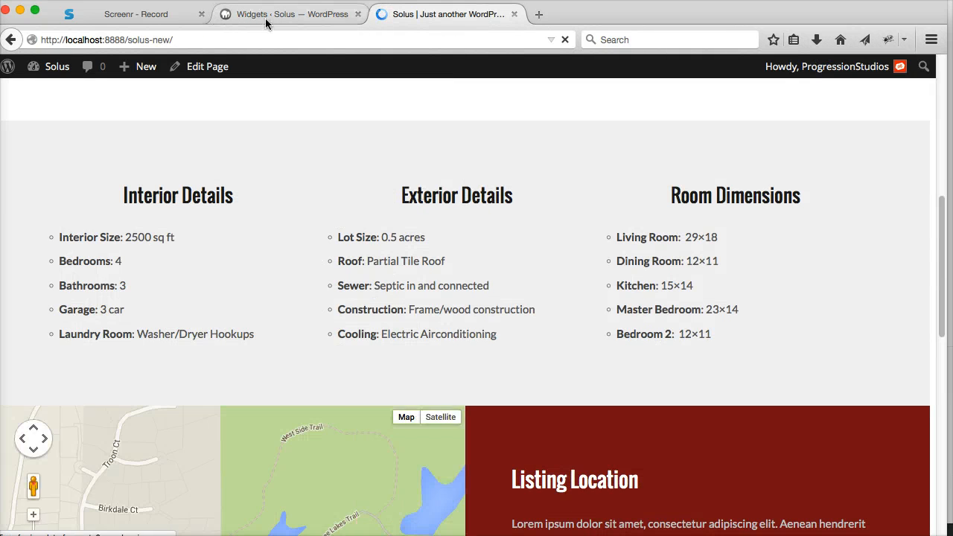
# Start a new WordPress page titled "New Details".
pyautogui.click(268, 14)
pyautogui.moveTo(82, 153)
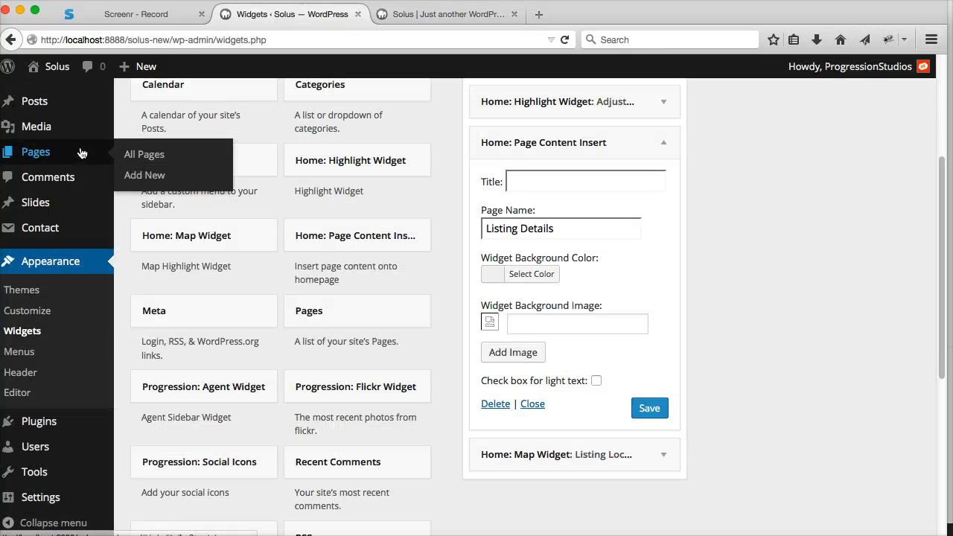
pyautogui.click(142, 177)
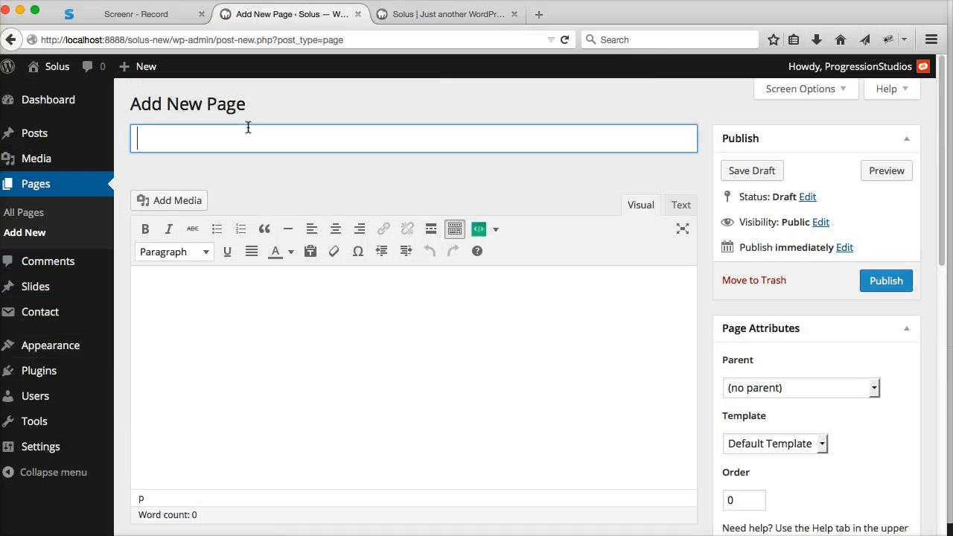
pyautogui.write('Listing Det')
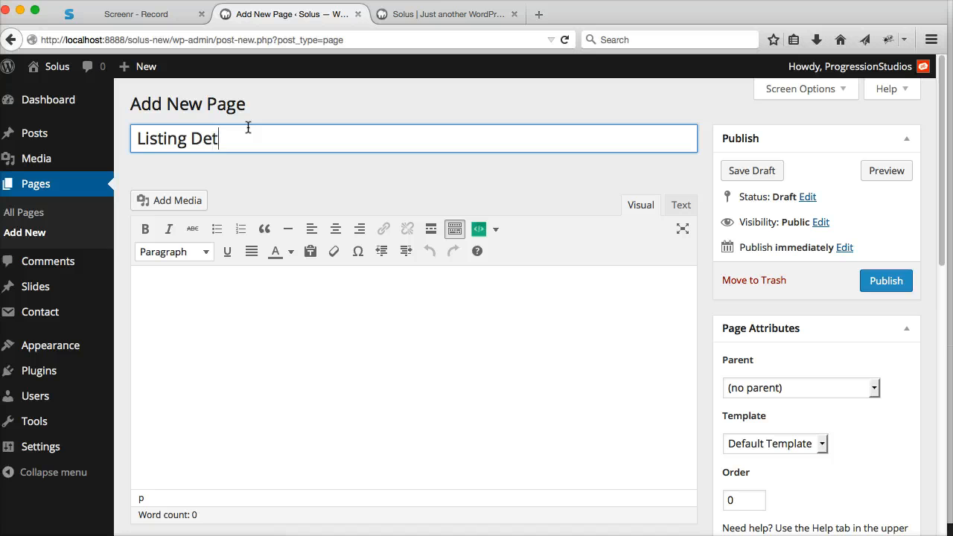
pyautogui.press('super+a')
pyautogui.write('New Detia')
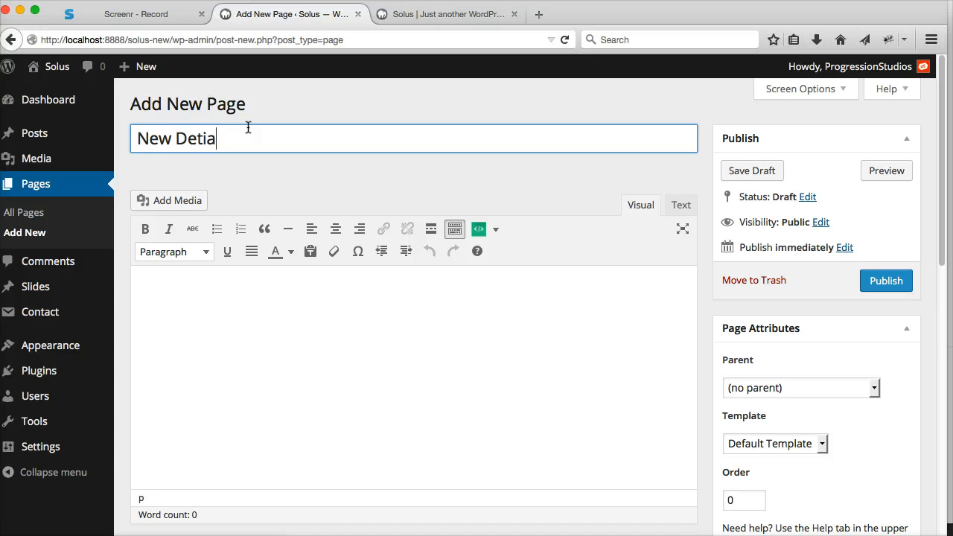
pyautogui.press('BackSpace')
pyautogui.press('BackSpace')
pyautogui.press('BackSpace')
pyautogui.press('BackSpace')
pyautogui.write('ai')
# Write "Adding a heading" in the page body and format it as Heading 3.
pyautogui.click(227, 318)
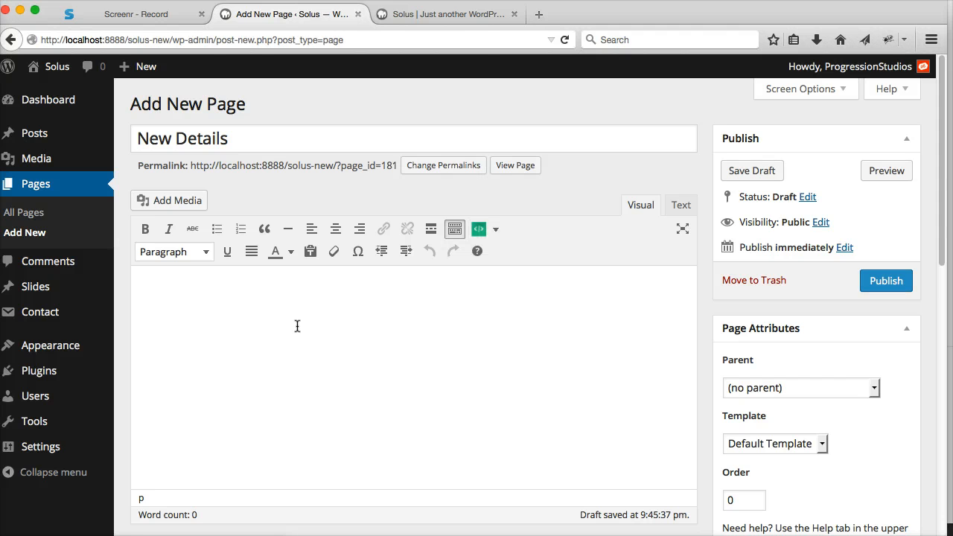
pyautogui.write('Adding a heading')
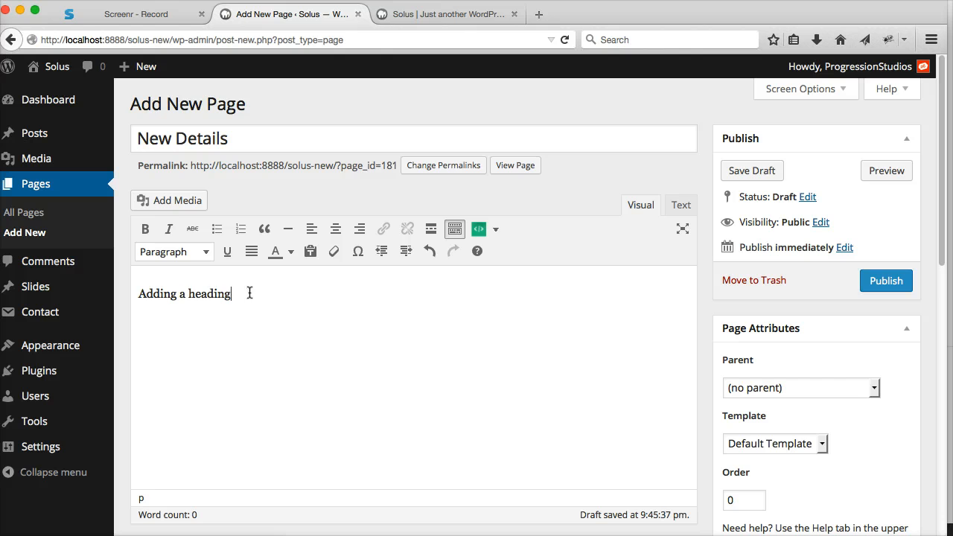
pyautogui.click(175, 251)
pyautogui.click(204, 399)
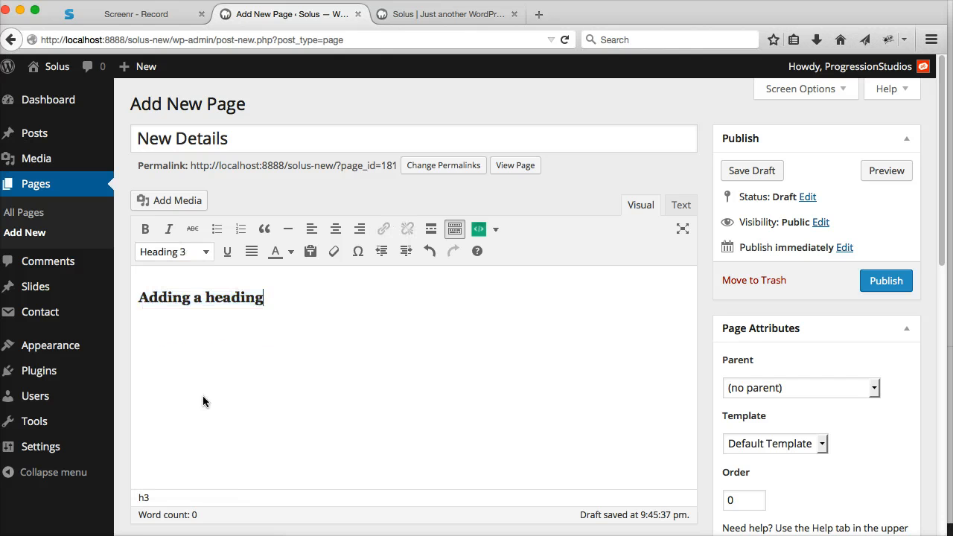
# Add a bulleted list below the heading with the entries "list item 1", "List item 2" and "liste item 3".
pyautogui.press('Return')
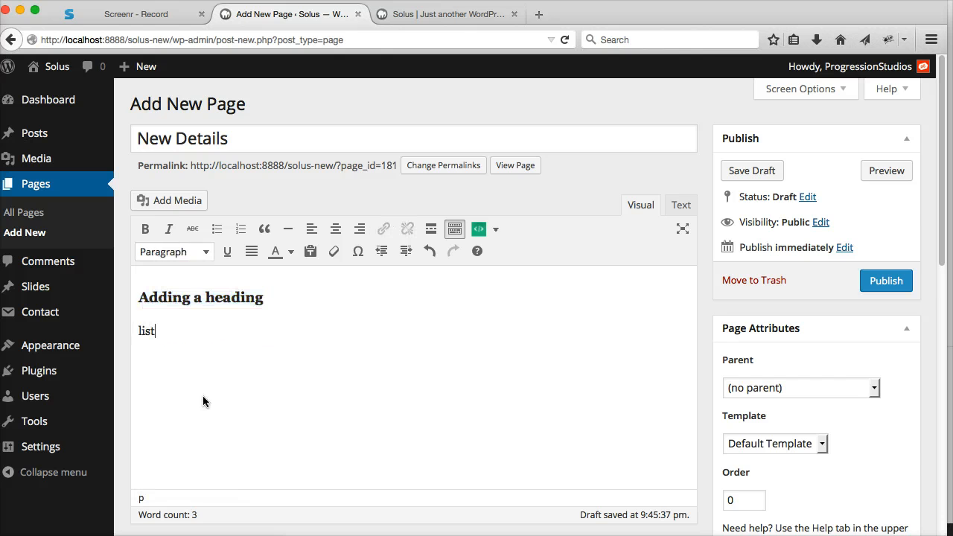
pyautogui.write('listem')
pyautogui.press('BackSpace')
pyautogui.press('BackSpace')
pyautogui.press('BackSpace')
pyautogui.write('item 1')
pyautogui.moveTo(205, 337); pyautogui.dragTo(127, 325)
pyautogui.click(216, 229)
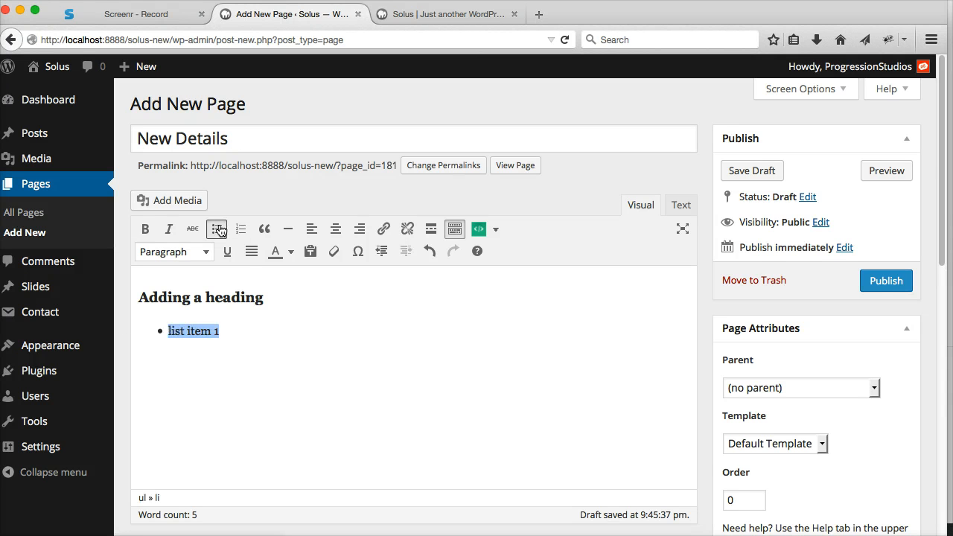
pyautogui.click(259, 335)
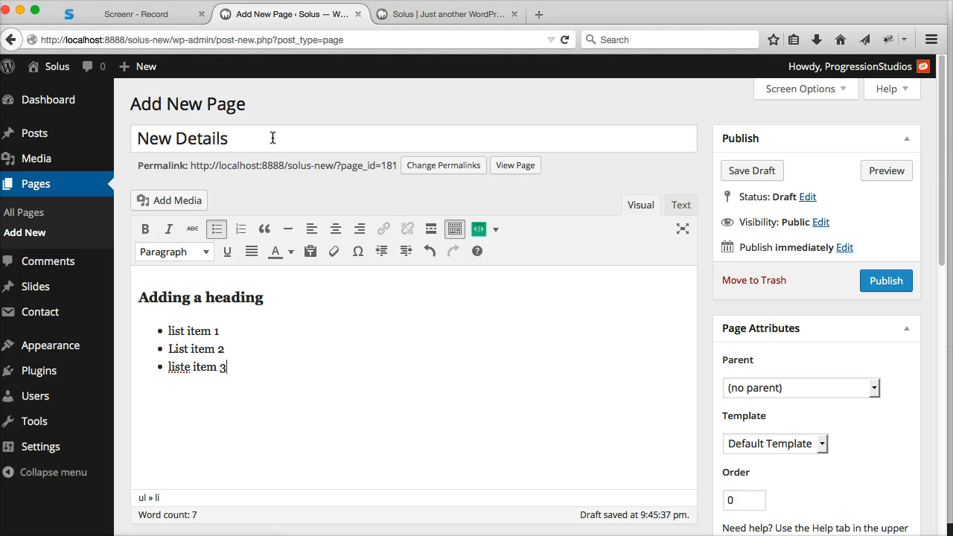
# Copy the page title "New Details" and publish the page.
pyautogui.moveTo(272, 138); pyautogui.dragTo(126, 138)
pyautogui.rightClick(148, 138)
pyautogui.click(160, 191)
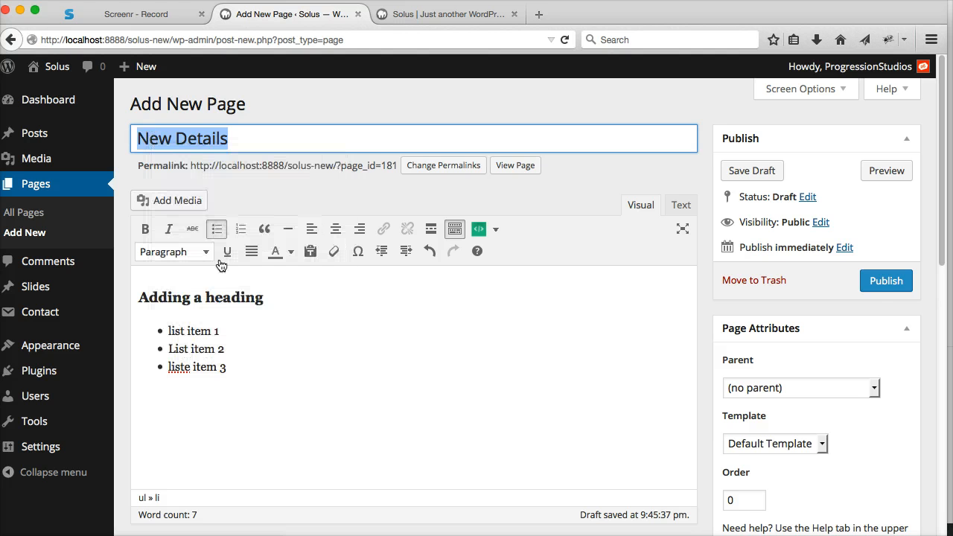
pyautogui.click(885, 280)
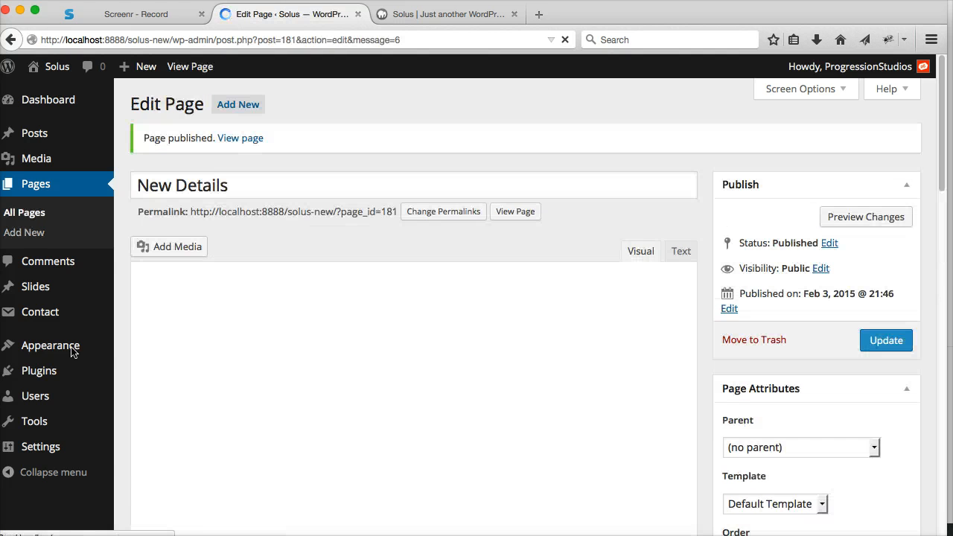
# Return to the Widgets settings, collapse the Sidebar area and expand the Home: Widgets area.
pyautogui.moveTo(72, 351)
pyautogui.click(140, 392)
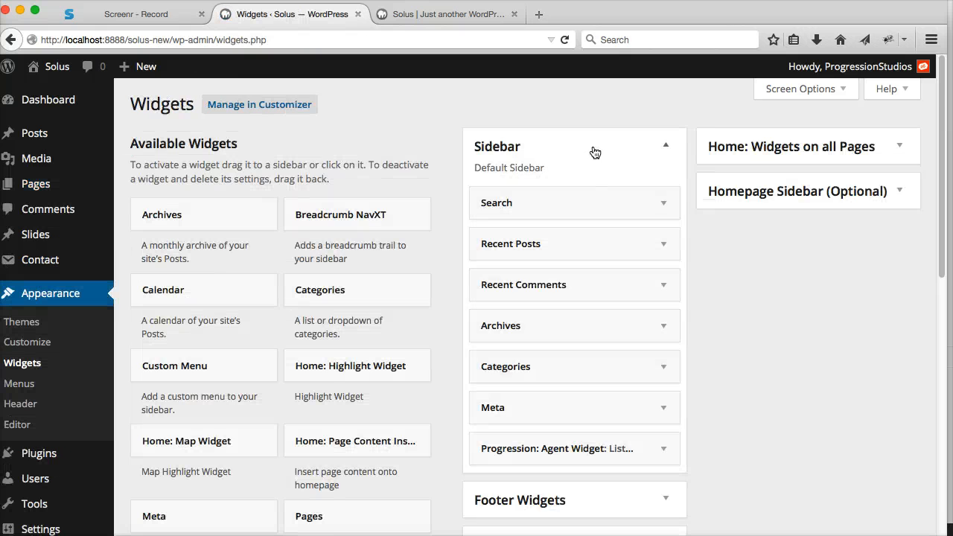
pyautogui.click(593, 153)
pyautogui.click(584, 248)
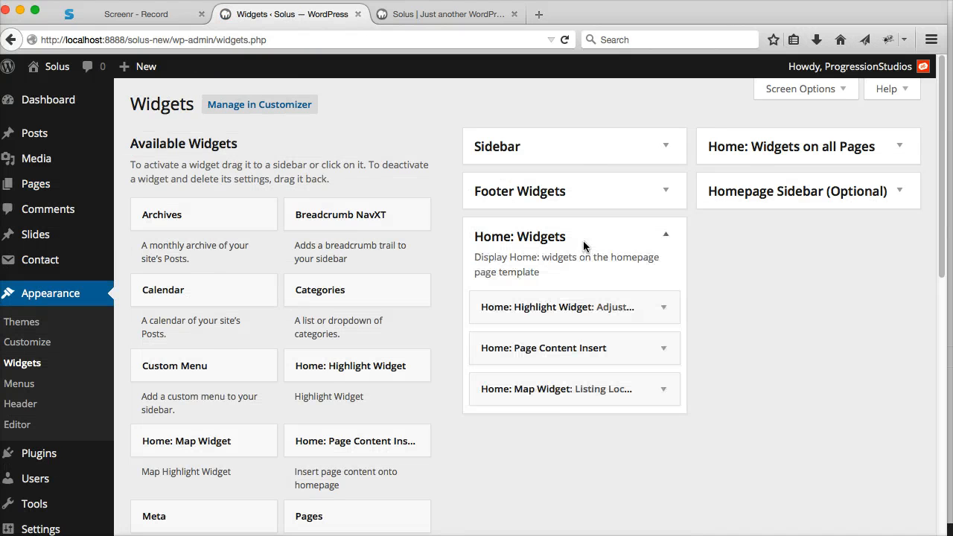
# Delete the existing Home: Page Content Insert widget that uses the Listing Details page.
pyautogui.scroll(-3, 584, 246)
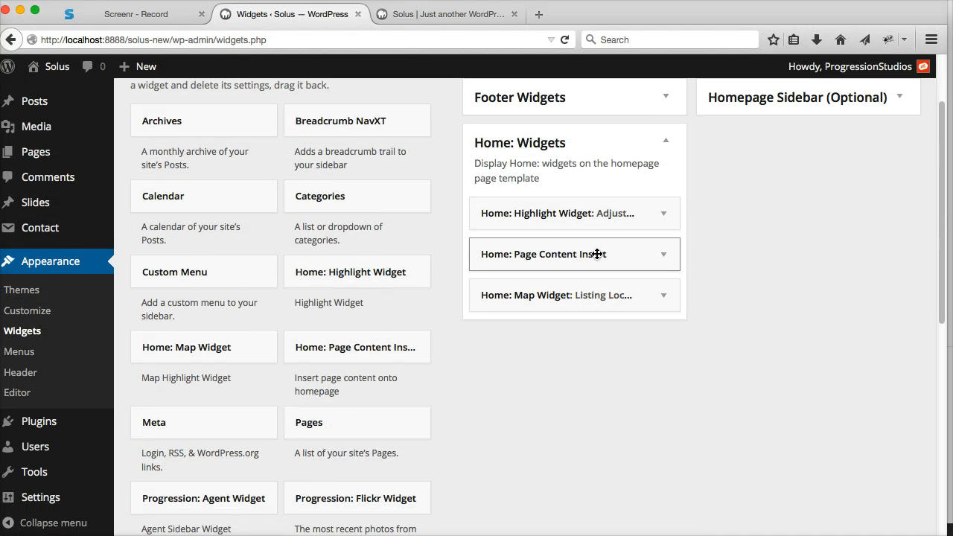
pyautogui.click(663, 255)
pyautogui.scroll(-5, 662, 261)
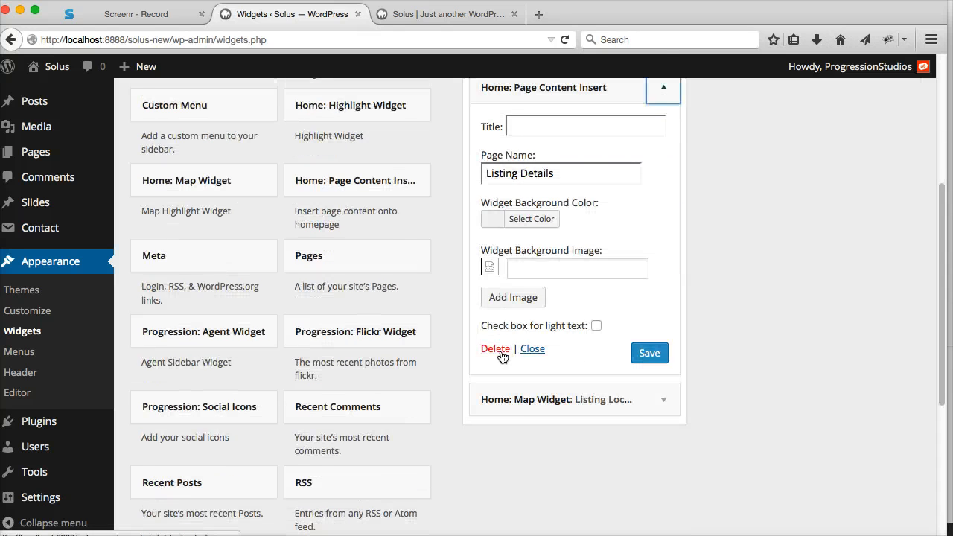
pyautogui.click(495, 348)
# Add a new Home: Page Content Insert widget between the highlight and map widgets, with the copied "New Details" as its page name.
pyautogui.scroll(7, 521, 338)
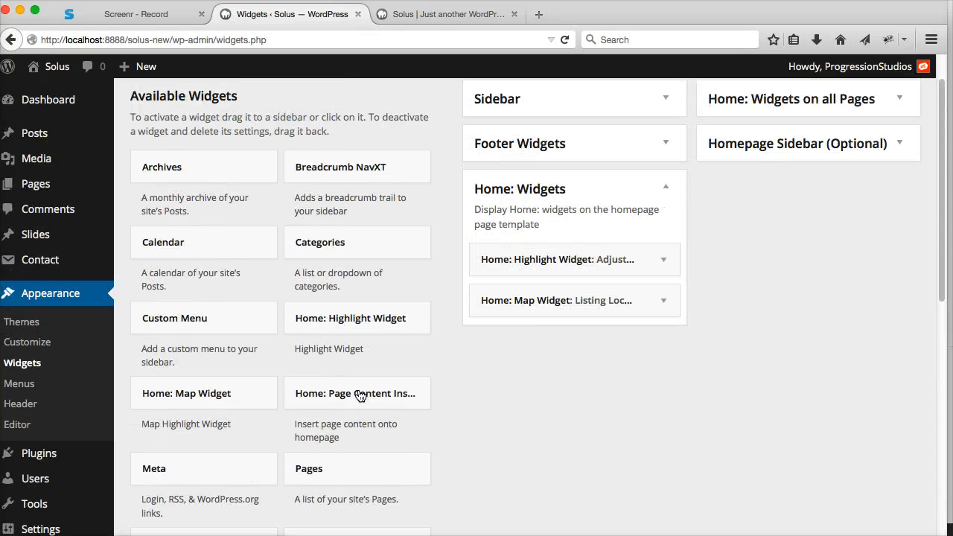
pyautogui.moveTo(359, 395); pyautogui.dragTo(436, 280)
pyautogui.scroll(-3, 559, 300)
pyautogui.rightClick(546, 277)
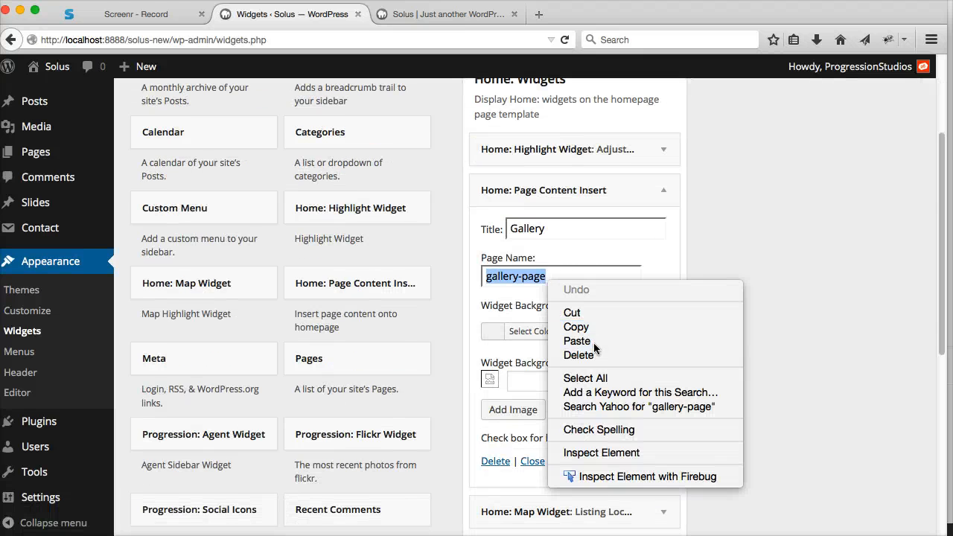
pyautogui.click(593, 343)
# Replace the new Page Content Insert widget's title with "New Details" and save the widget.
pyautogui.moveTo(570, 231); pyautogui.dragTo(507, 229)
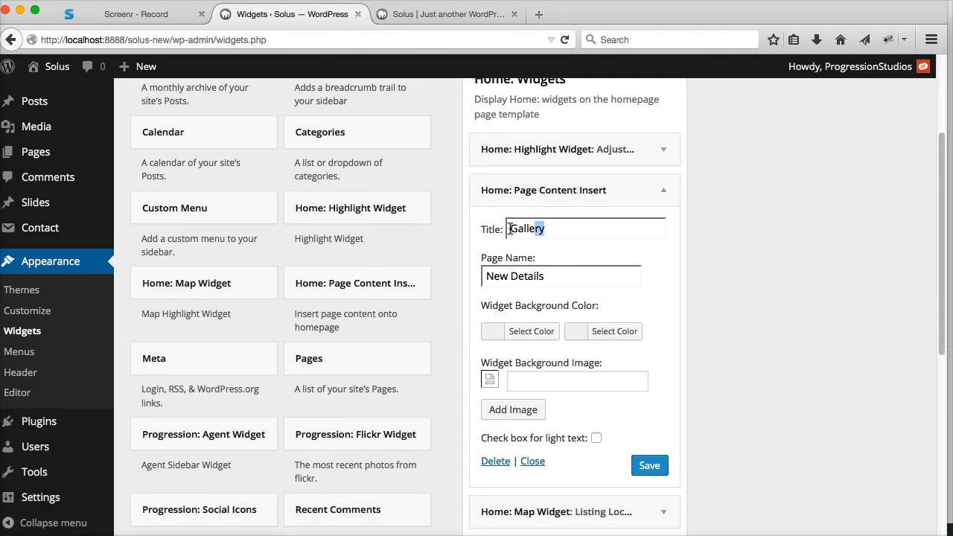
pyautogui.write('New')
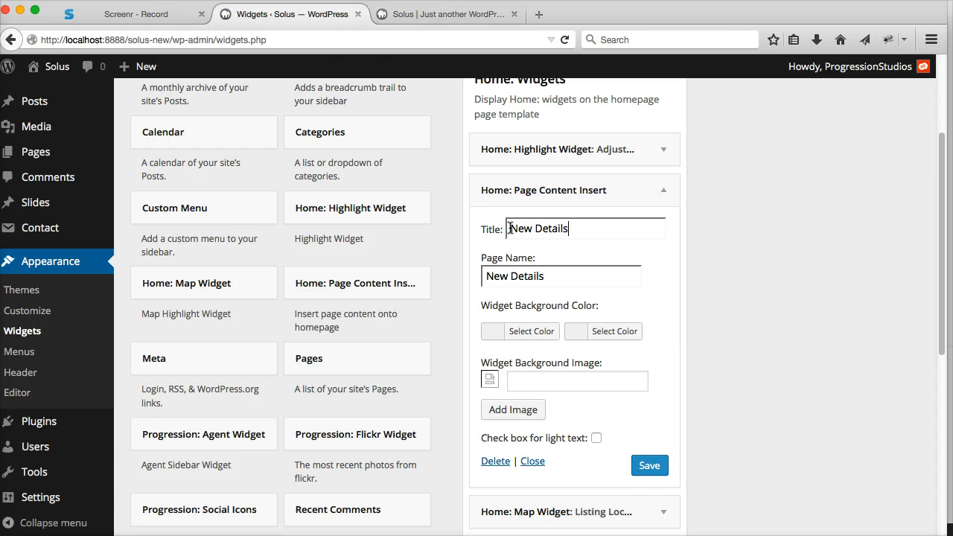
pyautogui.write(' Details')
pyautogui.click(649, 465)
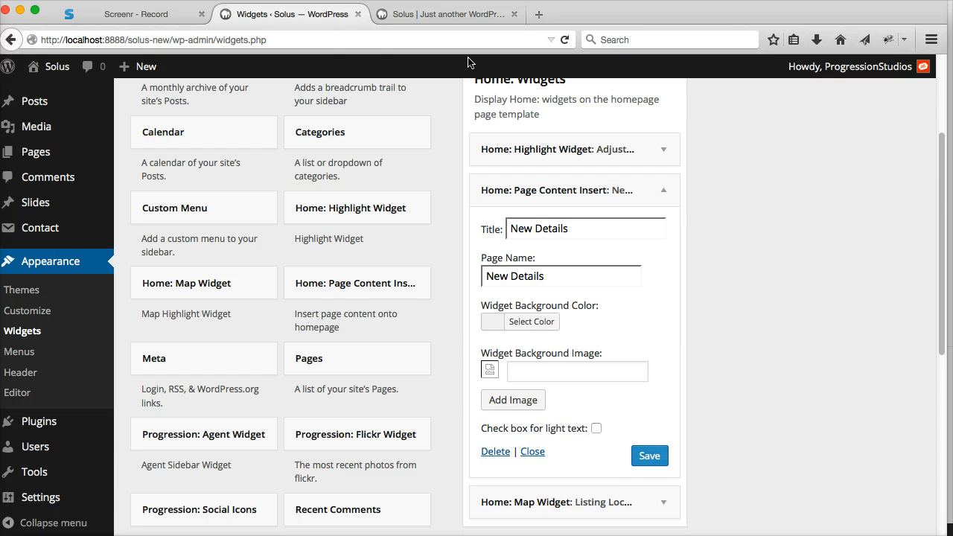
# Check the New Details section with its heading and list on the homepage.
pyautogui.click(445, 16)
pyautogui.scroll(10, 494, 201)
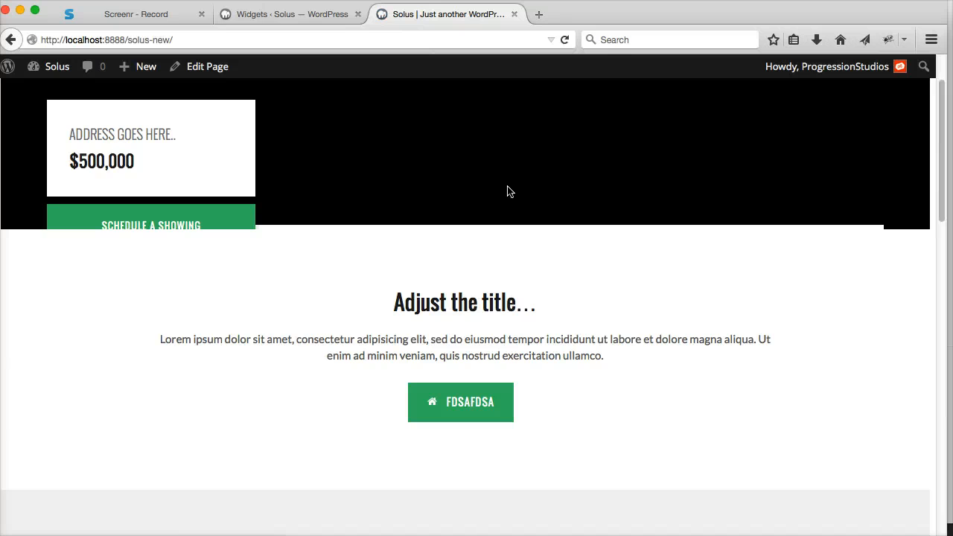
pyautogui.scroll(-10, 511, 183)
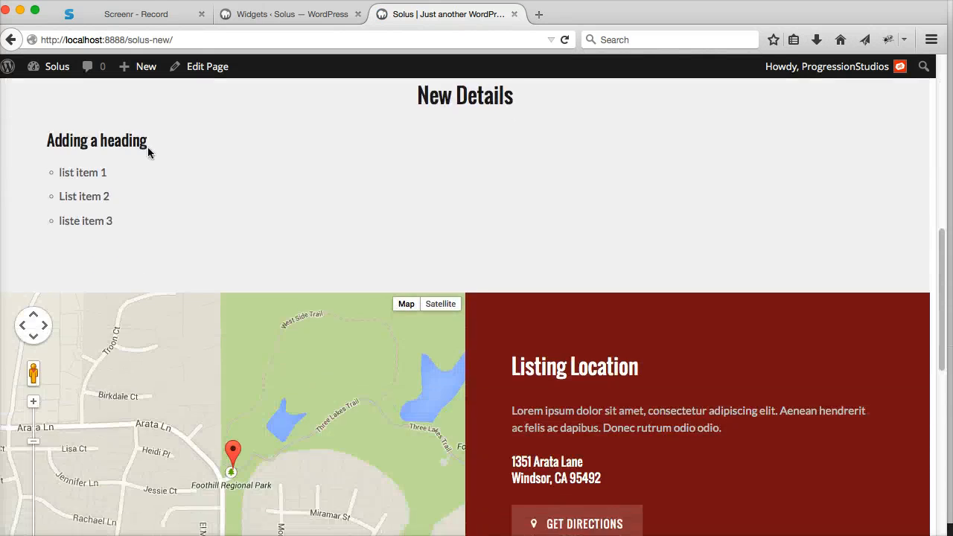
pyautogui.scroll(3, 438, 203)
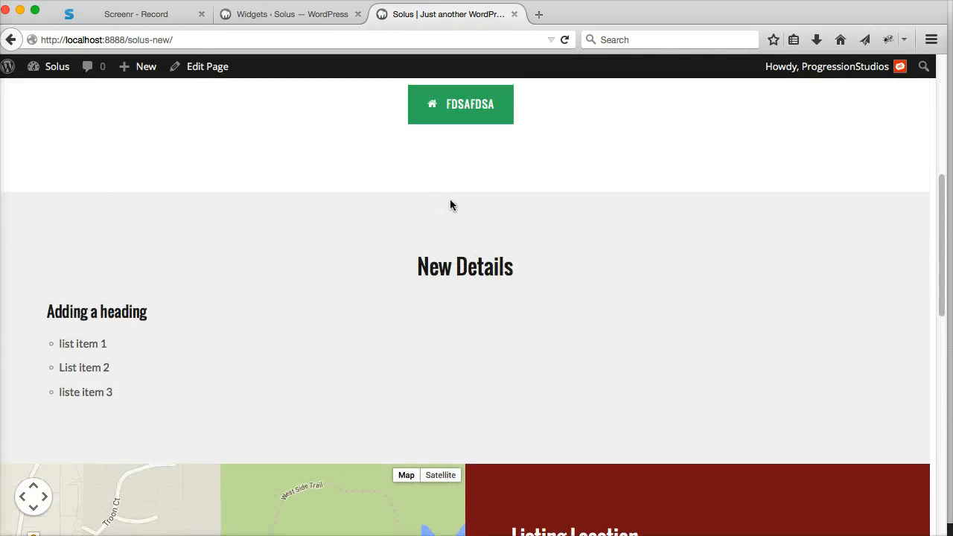
pyautogui.moveTo(88, 311); pyautogui.dragTo(628, 379)
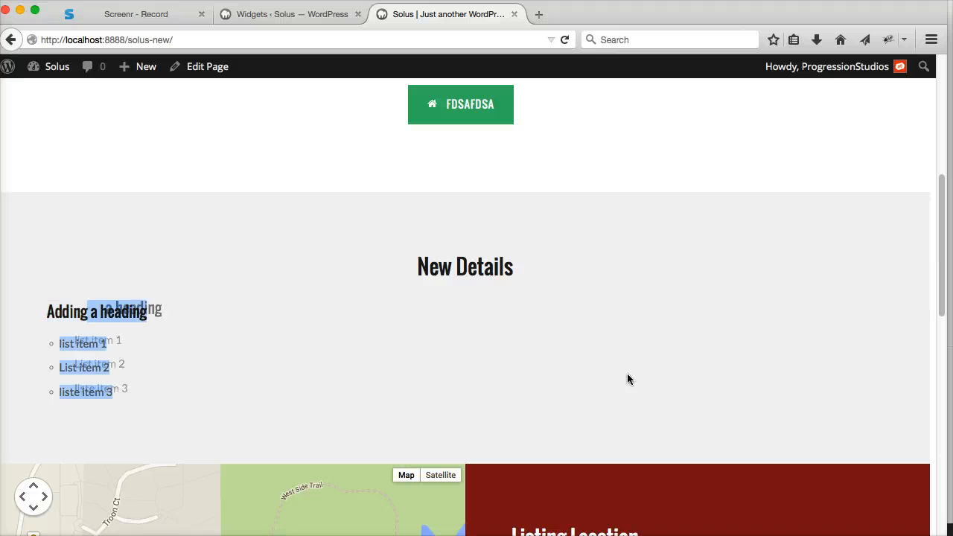
# Set the New Details widget's background color to black, save it and reload the homepage to check the section.
pyautogui.click(294, 15)
pyautogui.scroll(-3, 452, 241)
pyautogui.click(534, 209)
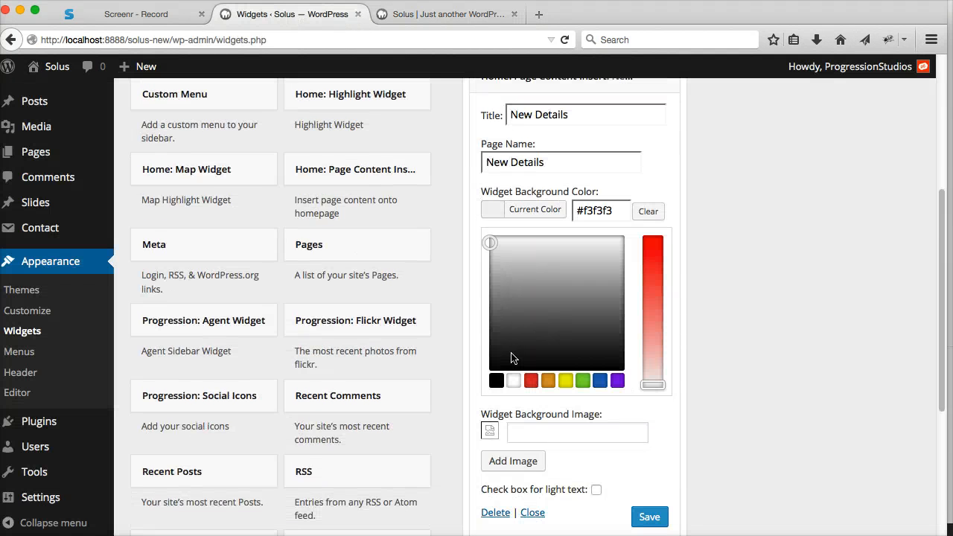
pyautogui.click(496, 380)
pyautogui.scroll(-2, 506, 313)
pyautogui.click(648, 405)
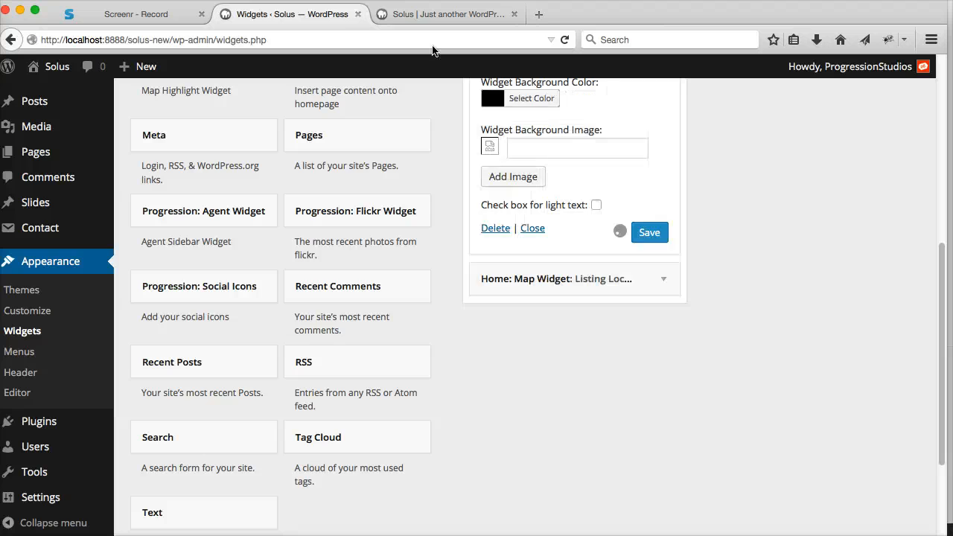
pyautogui.click(412, 15)
pyautogui.press('super+r')
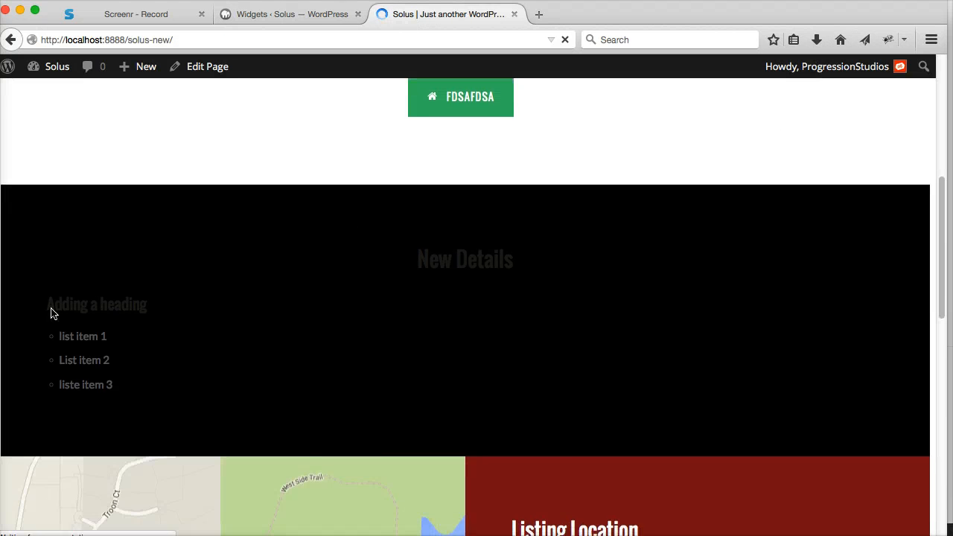
# Enable light text for the New Details widget and save it.
pyautogui.click(311, 15)
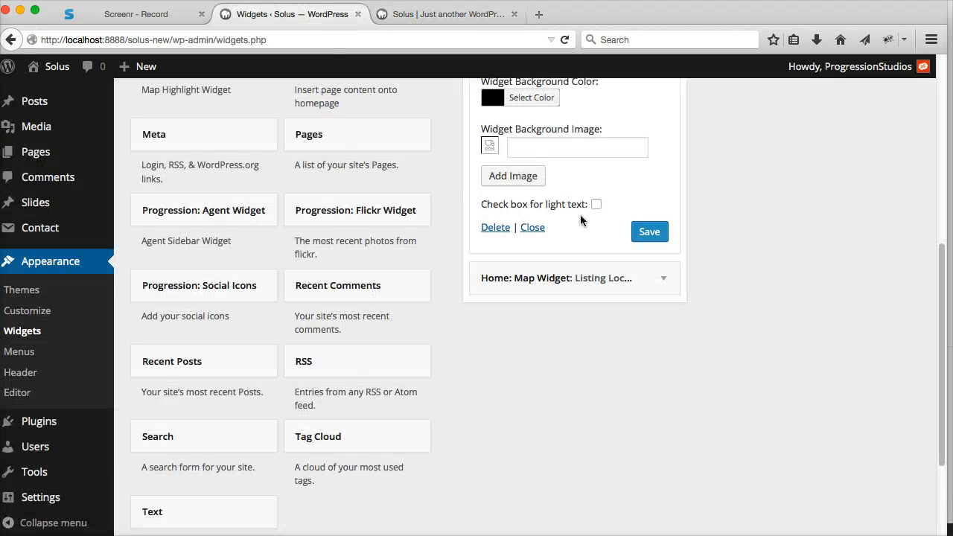
pyautogui.click(596, 204)
pyautogui.click(651, 233)
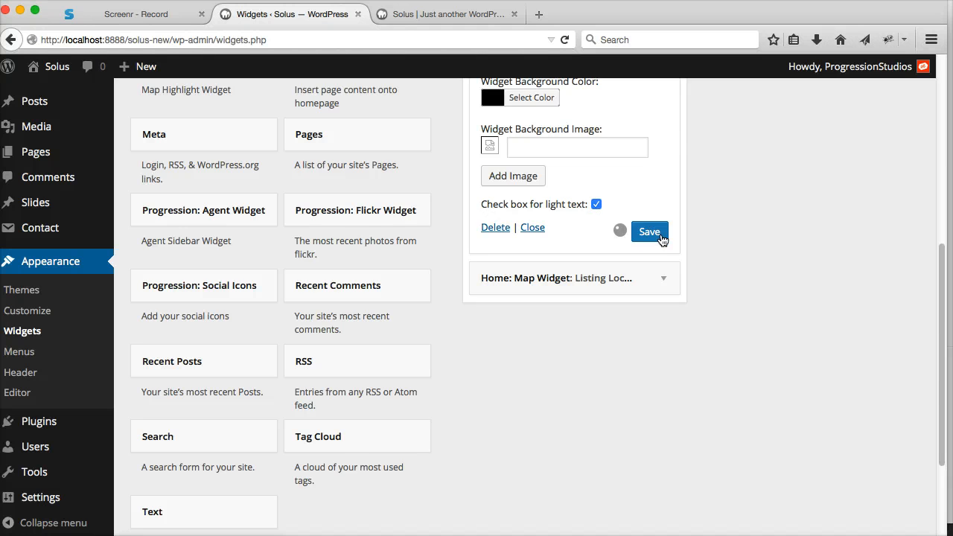
# Reload the homepage and review the light text on the black New Details section and the surrounding page.
pyautogui.click(472, 22)
pyautogui.press('super+r')
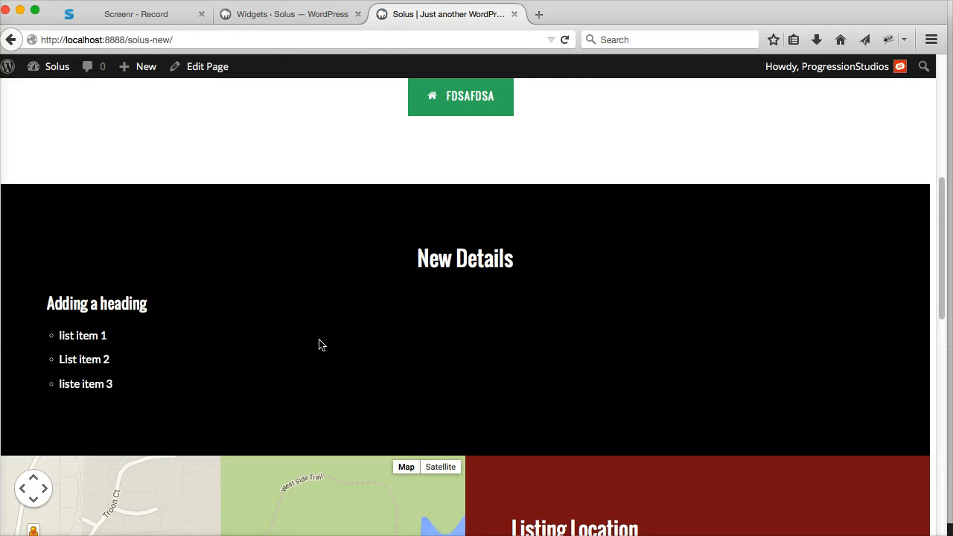
pyautogui.scroll(-4, 496, 376)
pyautogui.scroll(4, 578, 404)
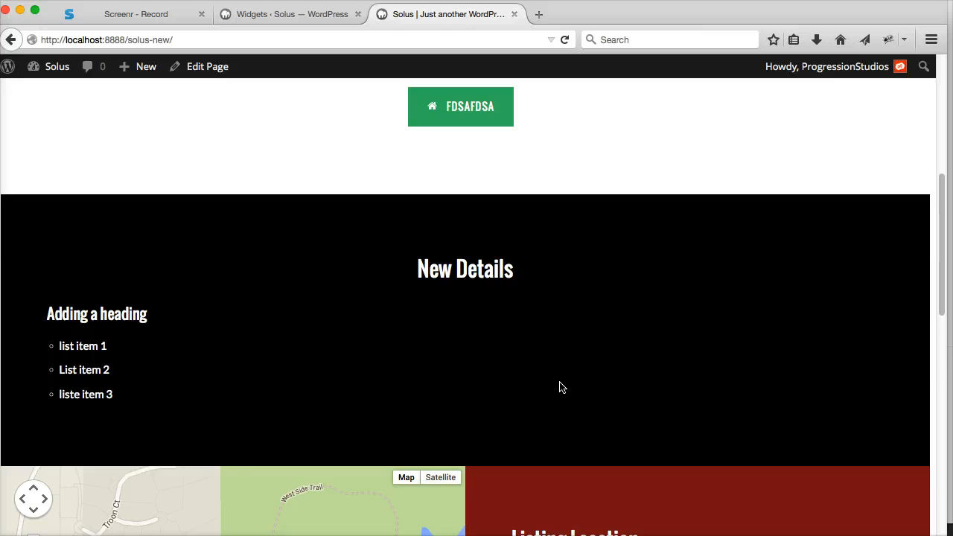
pyautogui.scroll(8, 561, 387)
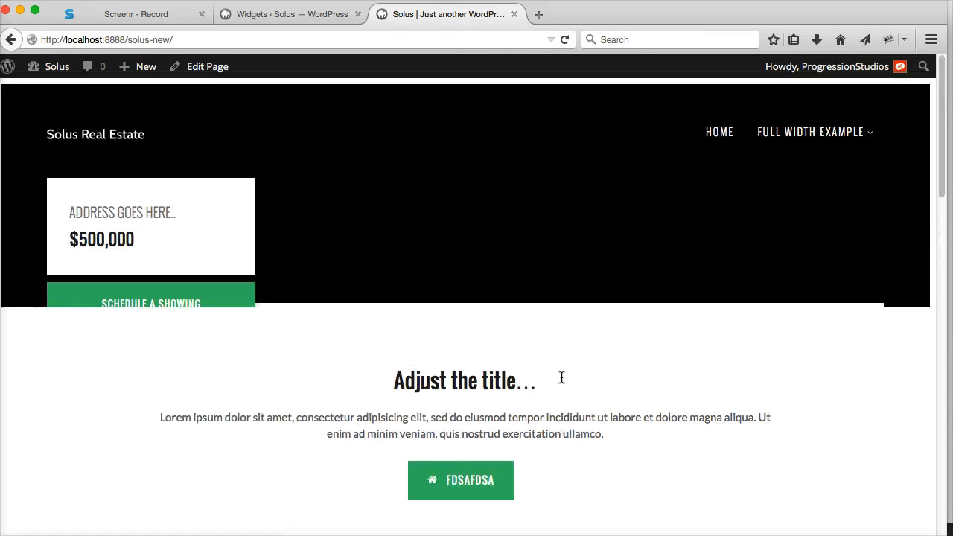